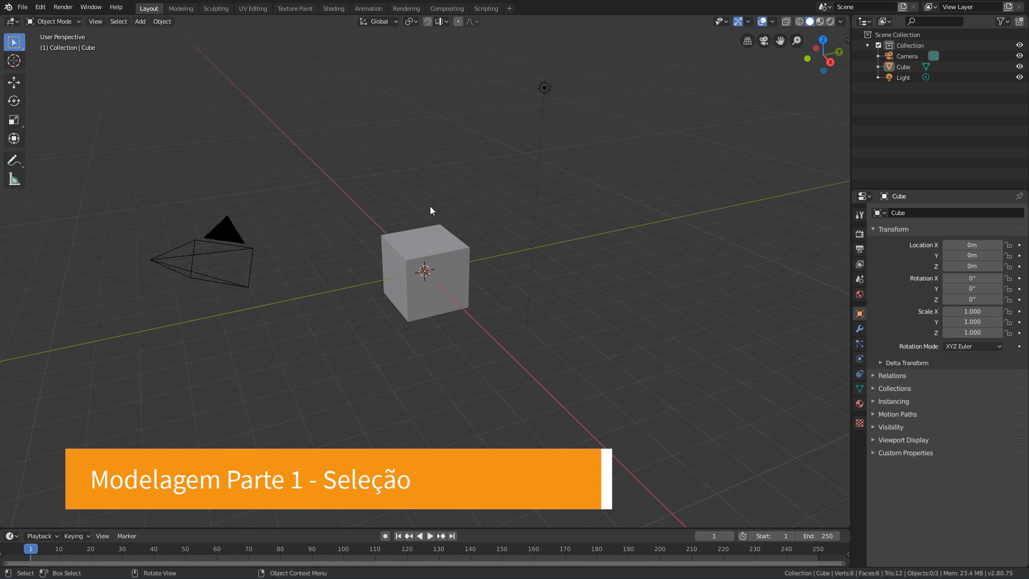
- Select the cube and move it straight up along the Z axis to about 1.79 m
left_click(447, 244)
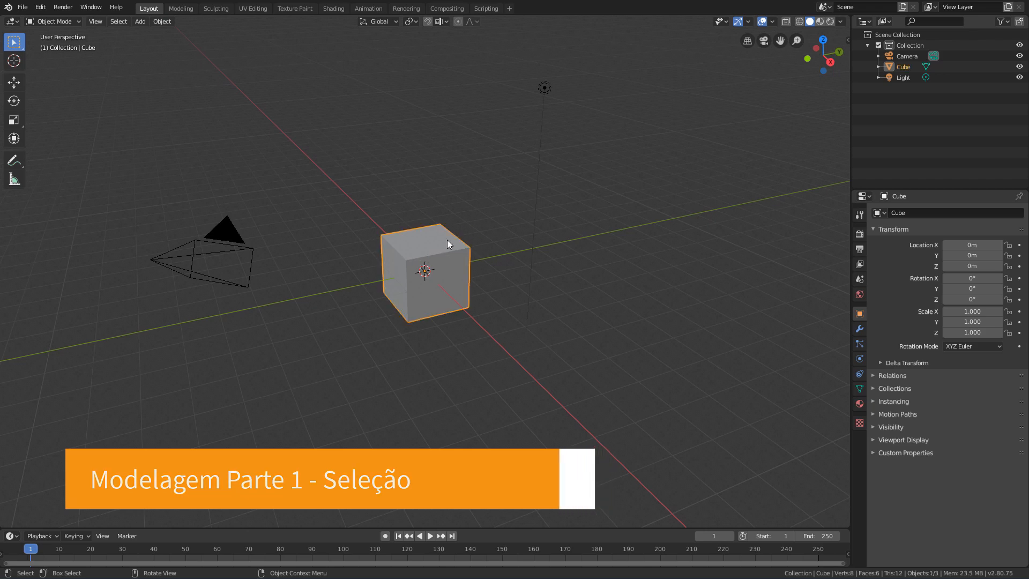
left_click(412, 175)
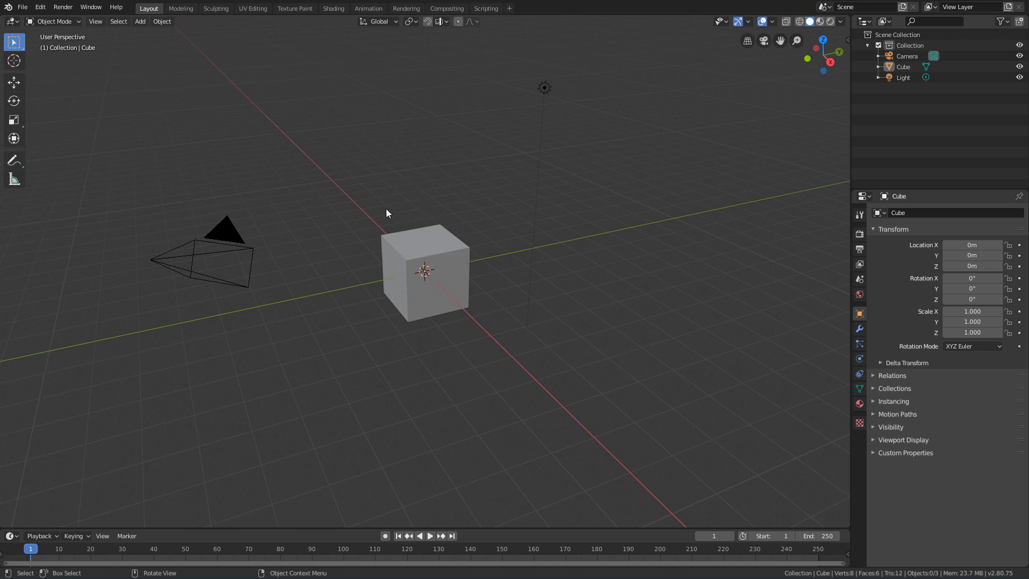
left_click(436, 249)
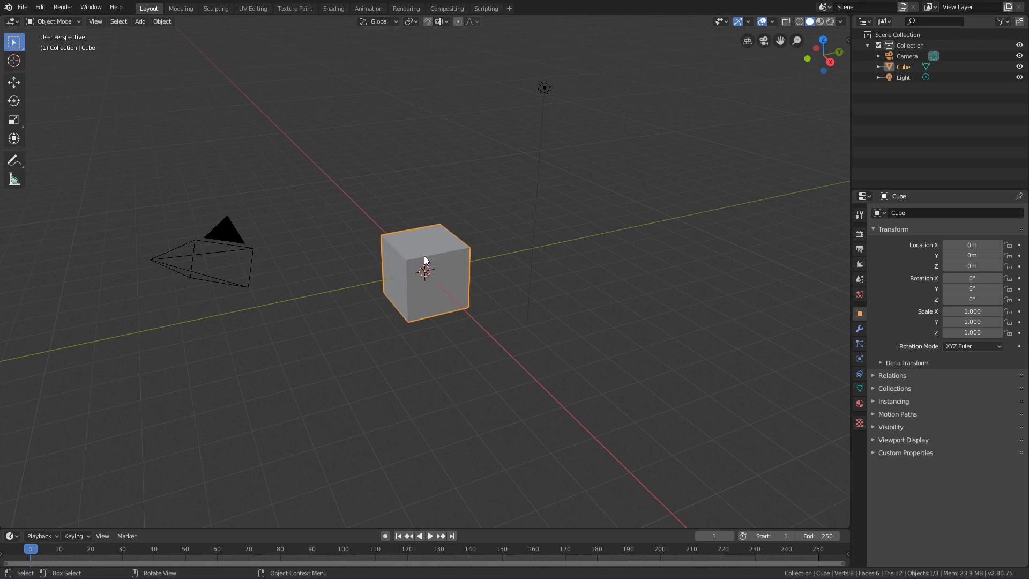
left_click(14, 82)
left_click_drag(427, 236, 381, 189)
- Scale the cube uniformly to a scale of about 1.7 on all axes
left_click(14, 101)
right_click(381, 188)
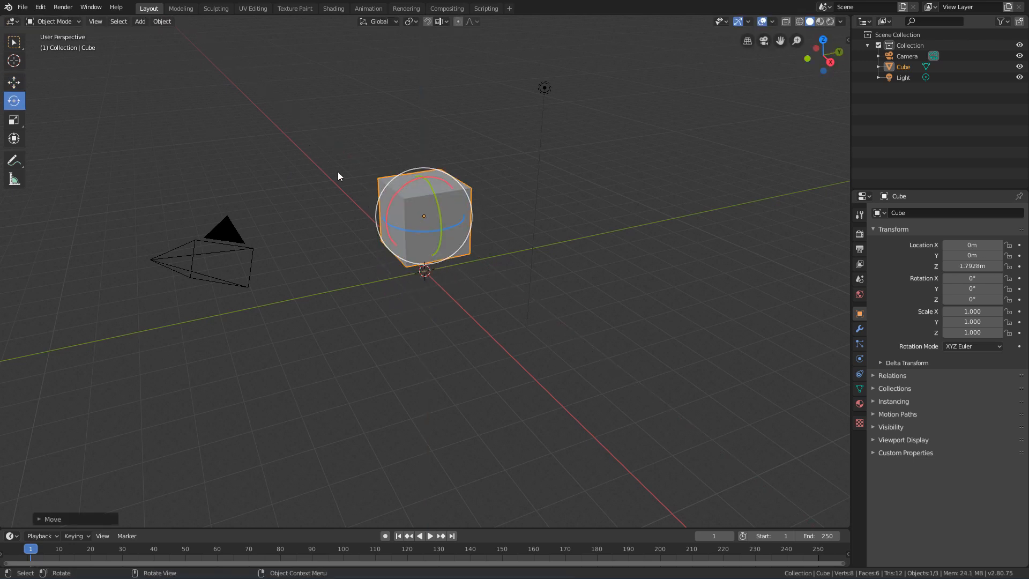
left_click(14, 120)
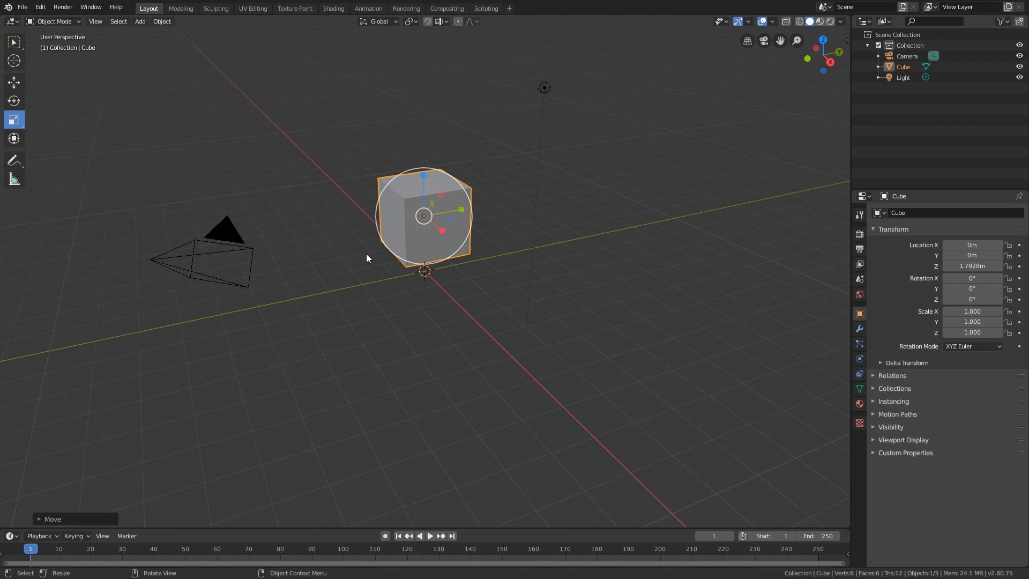
key("s")
left_click(340, 298)
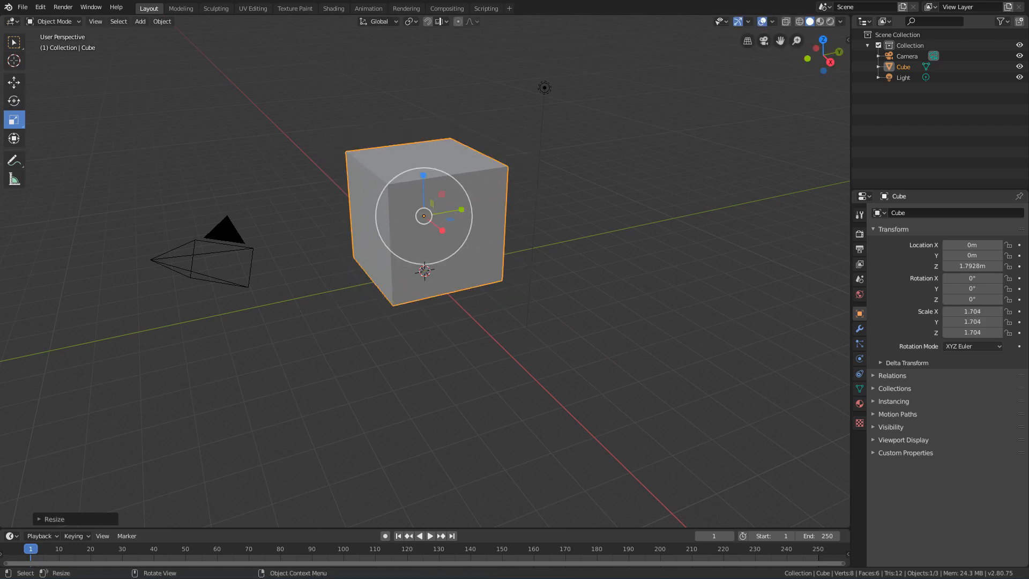
left_click(337, 295)
left_click(456, 241)
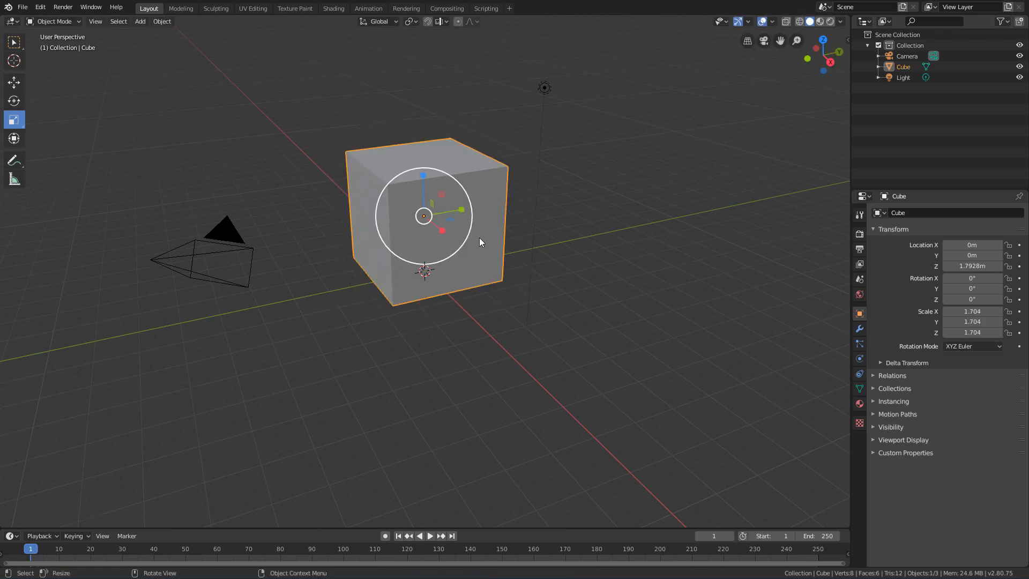
- Switch back to the box selection tool, clear the selection and select the cube again
middle_click_drag(572, 246, 590, 252)
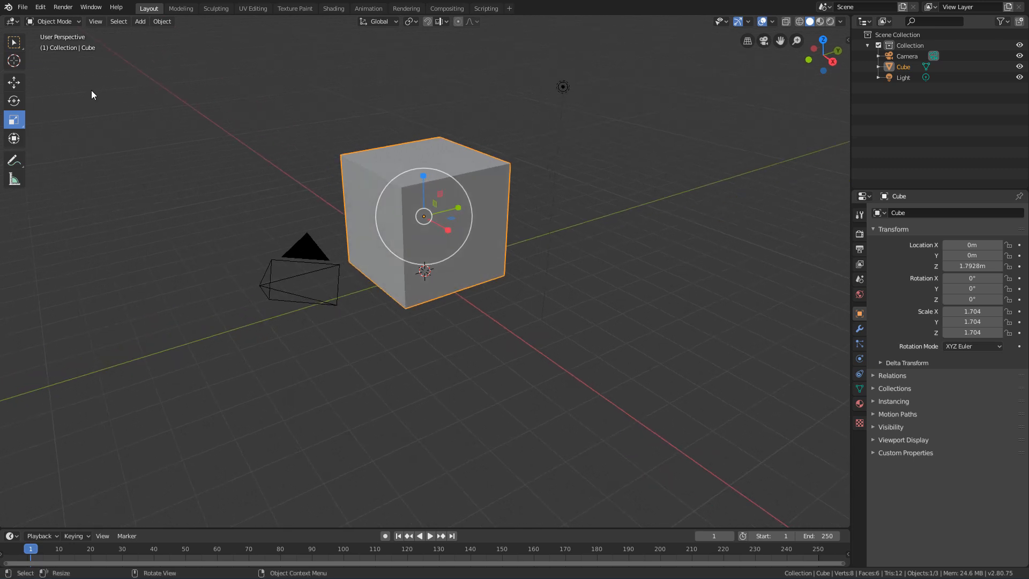
left_click(140, 109)
key("w")
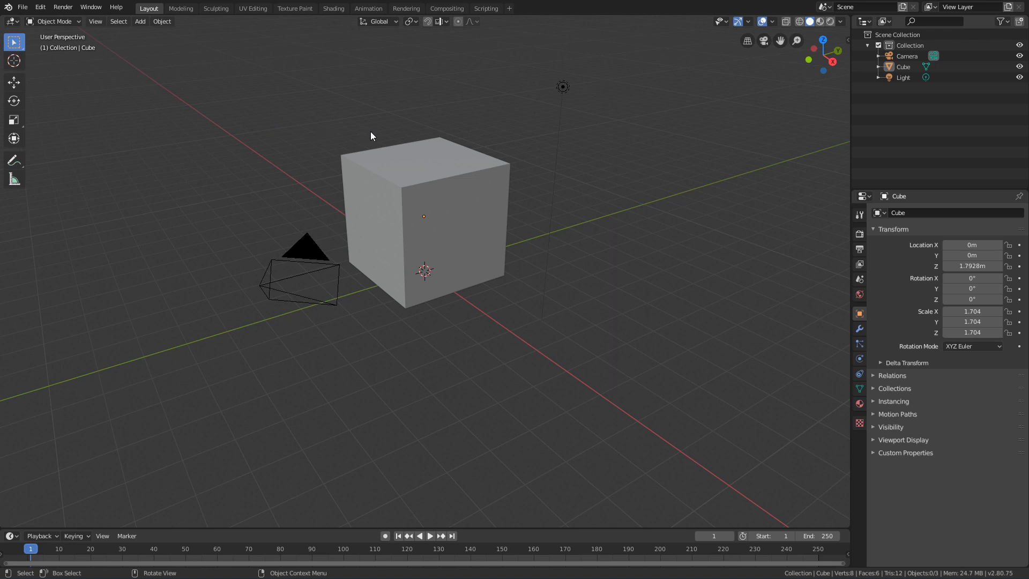
middle_click_drag(371, 132, 341, 157)
left_click(378, 163)
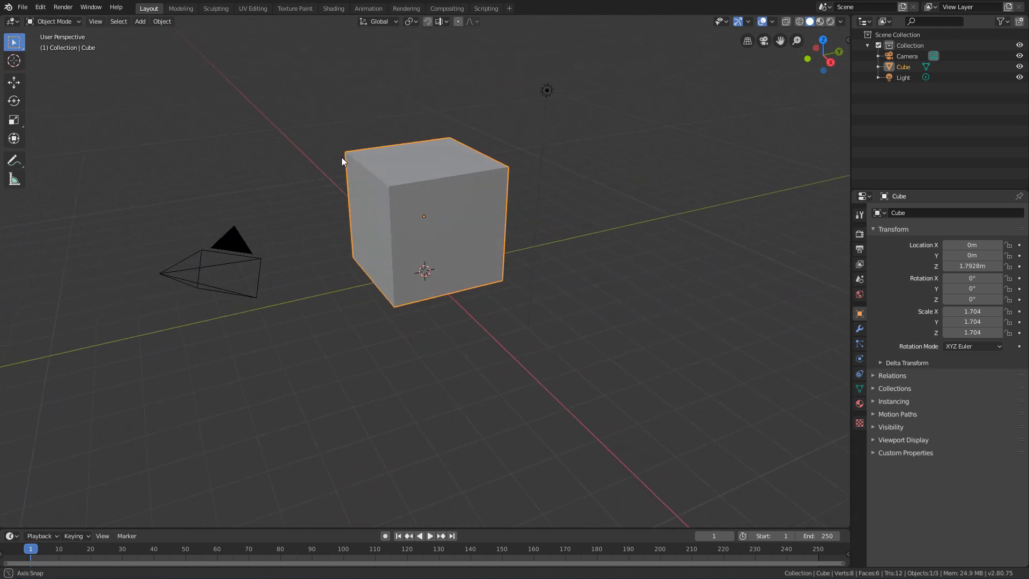
left_click(355, 135)
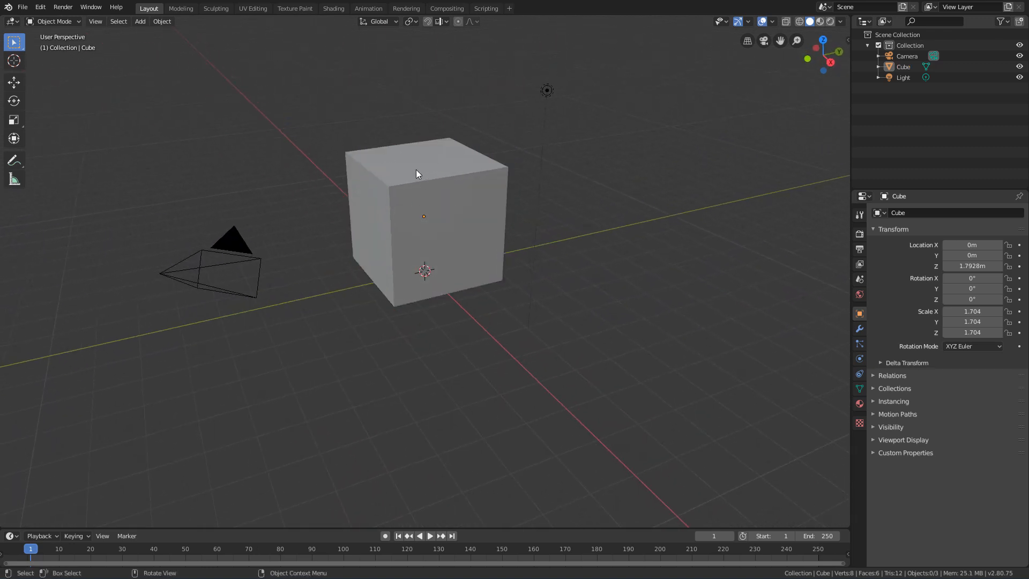
left_click(362, 207)
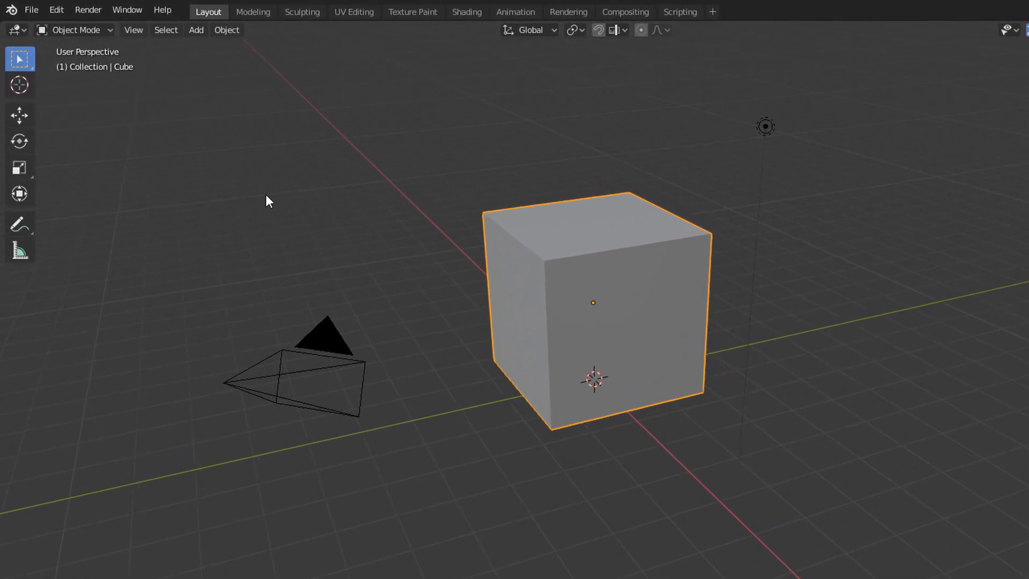
left_click(108, 31)
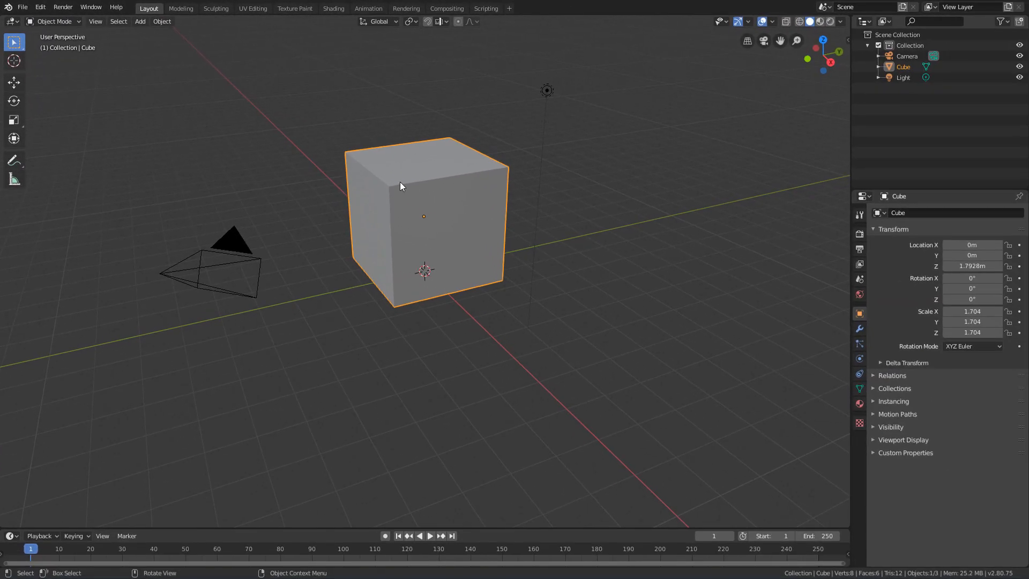
- Reselect the cube, move it along the Y axis to about 0.71 m and return to the box selection tool
left_click(310, 130)
left_click(376, 168)
left_click(14, 84)
left_click_drag(438, 199, 473, 206)
left_click(14, 41)
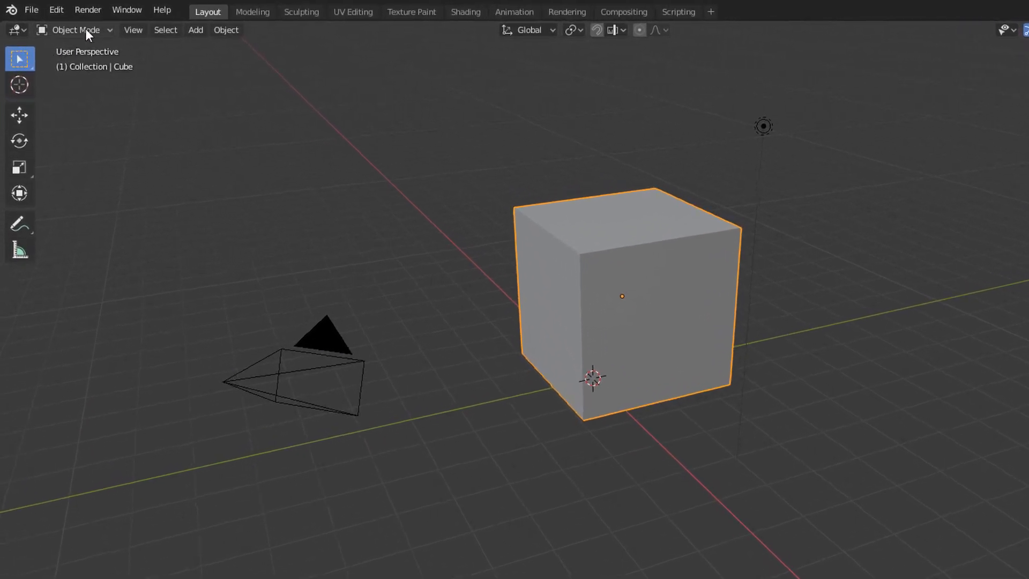
- Switch the selected cube from Object Mode to Edit Mode
left_click(100, 30)
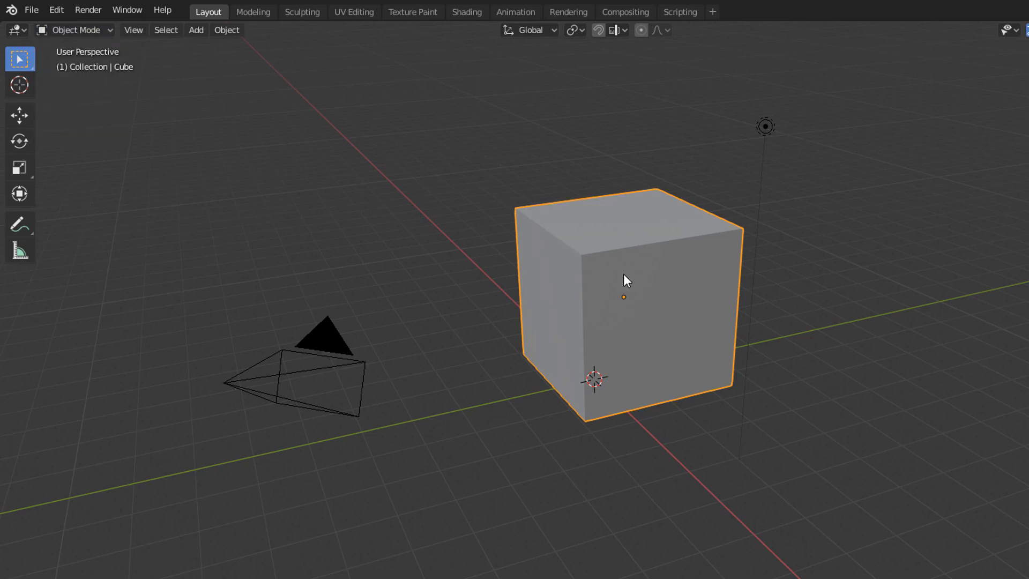
left_click(108, 32)
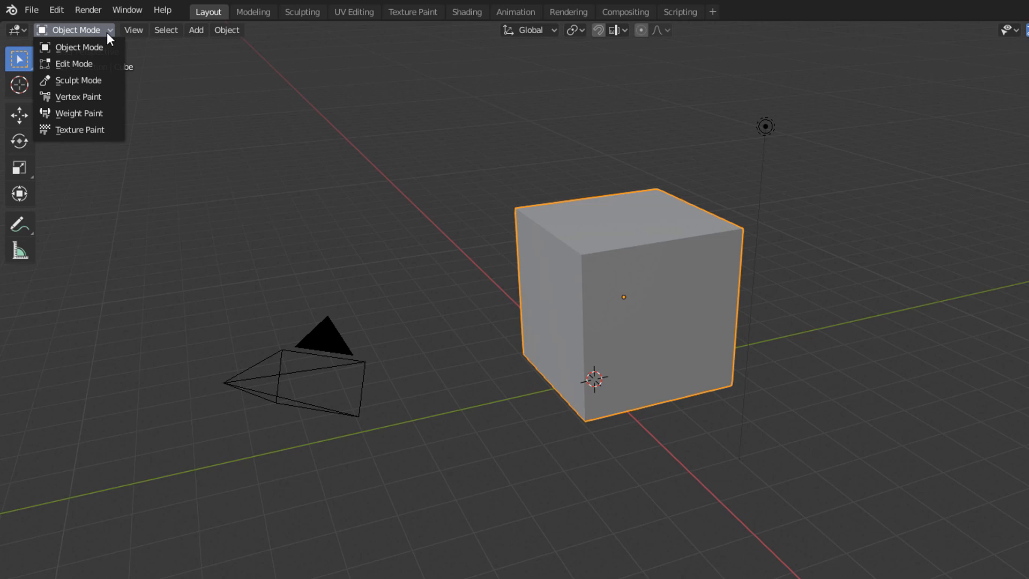
left_click(109, 64)
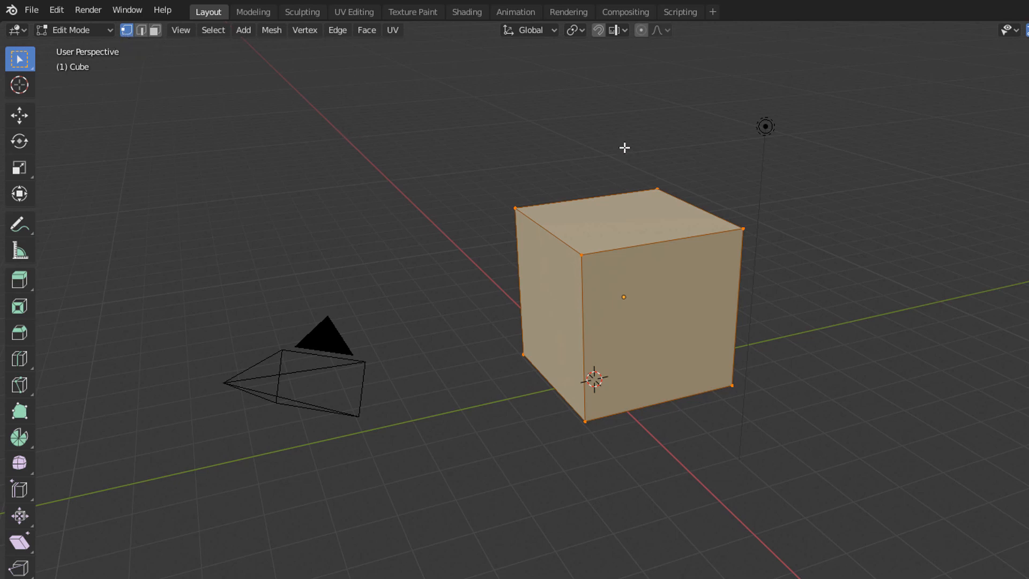
- Cycle the selection mode through edges and faces back to vertices, and widen the toolbar to show the tool names
left_click(141, 30)
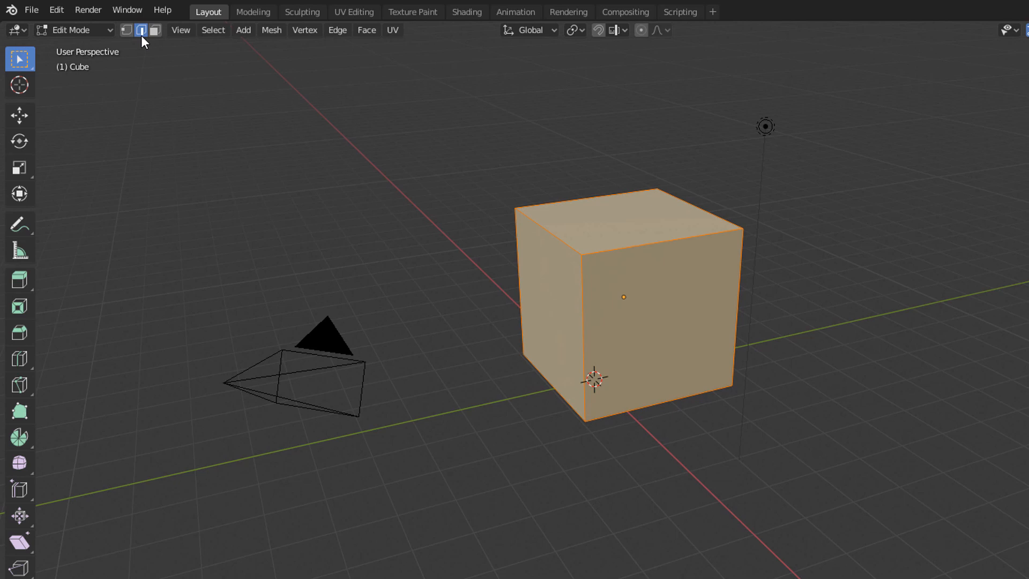
left_click(154, 31)
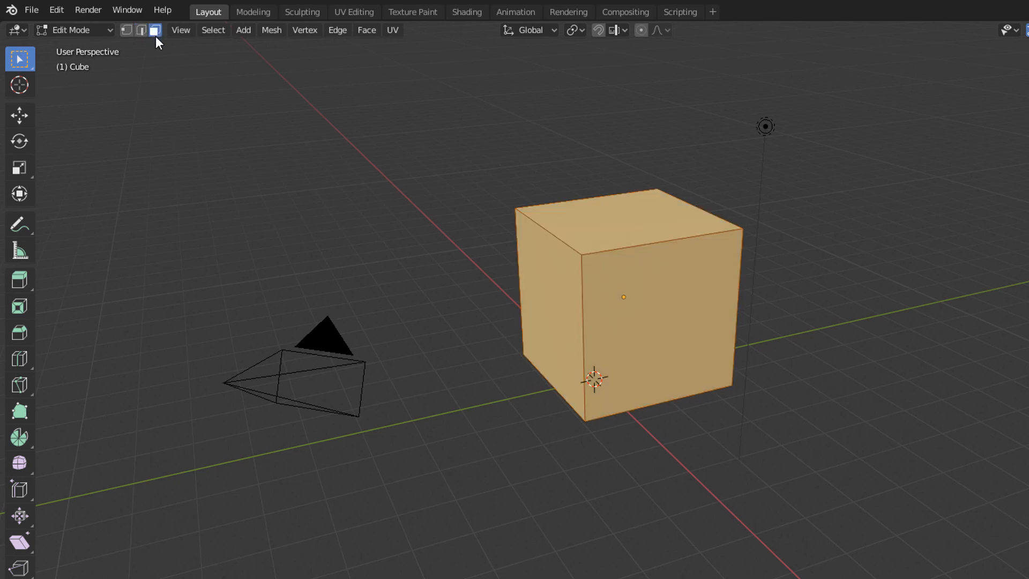
left_click(123, 30)
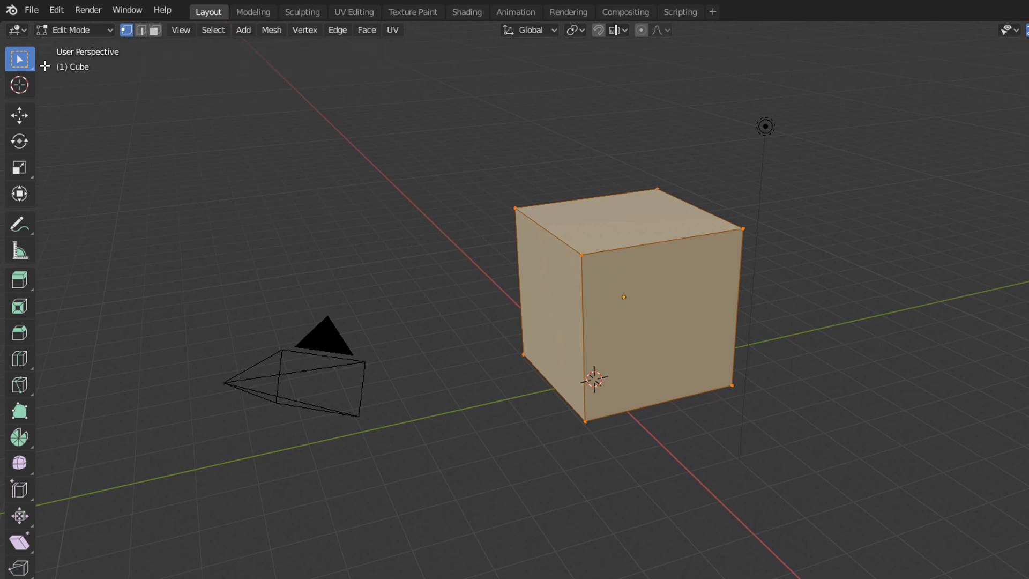
left_click_drag(36, 66, 114, 71)
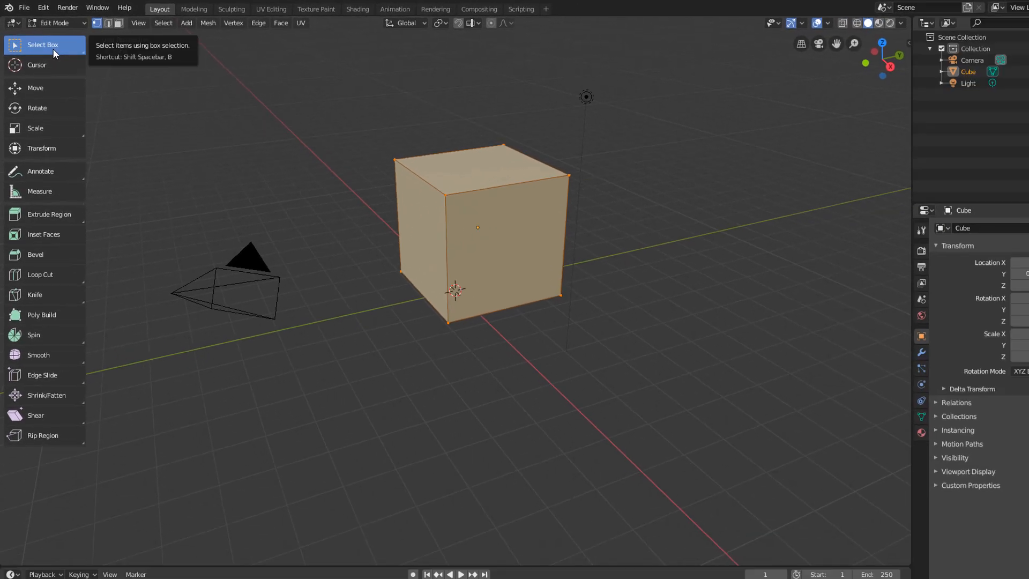
- Clear the mesh selection and select three of the cube's top corner vertices one at a time
left_click(338, 170)
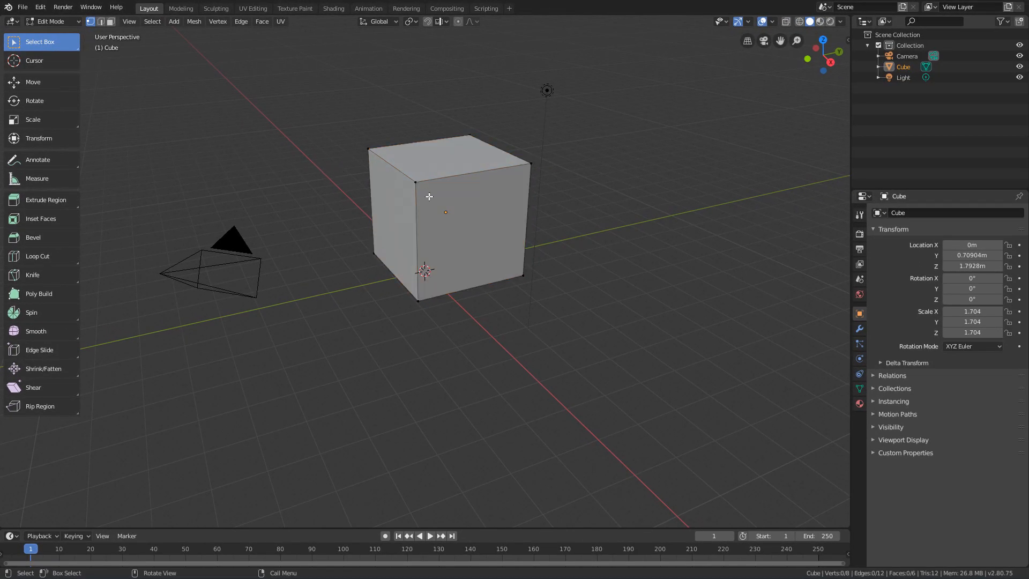
left_click(418, 183)
left_click(528, 164)
left_click(366, 149)
- Select one top corner vertex of the cube and add further corner vertices to the selection
middle_click_drag(369, 174, 378, 182)
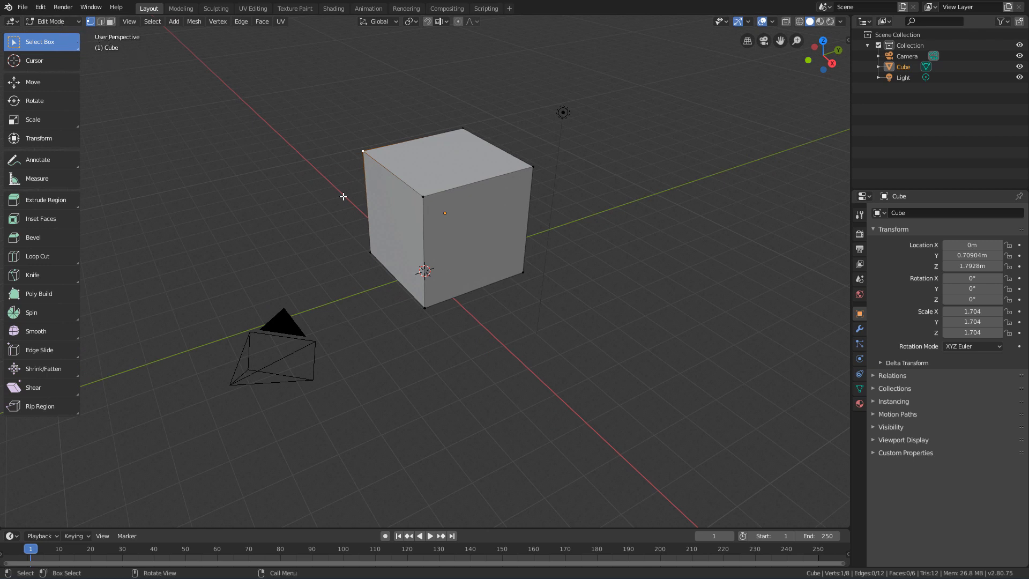
middle_click_drag(344, 197, 440, 197)
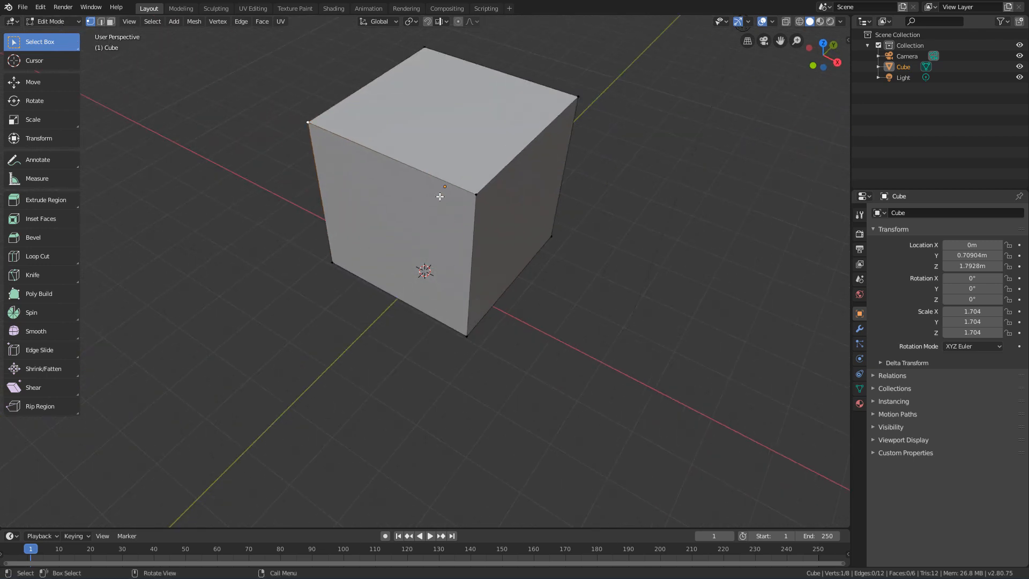
middle_click_drag(455, 141, 335, 202, "shift")
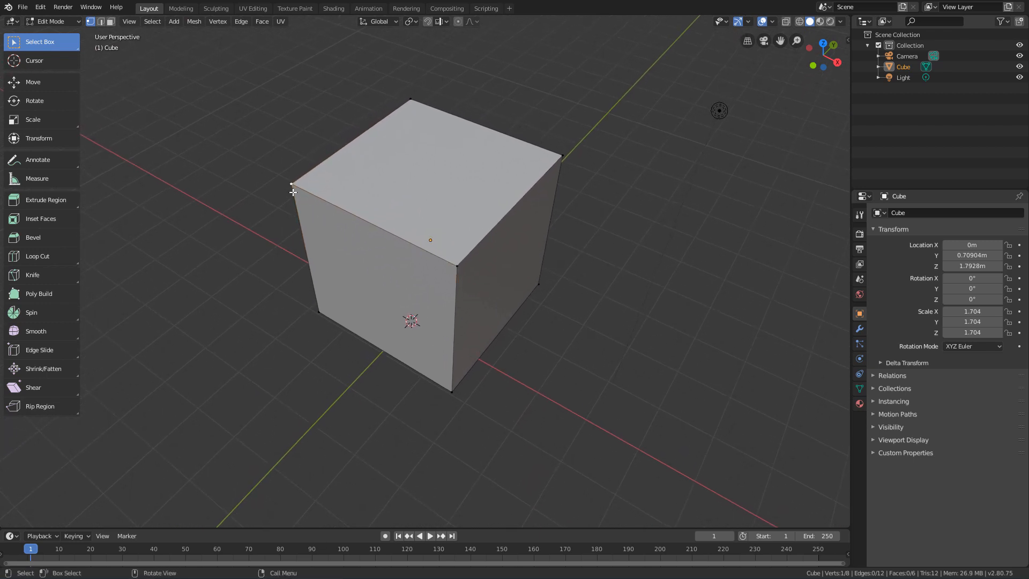
left_click(562, 155)
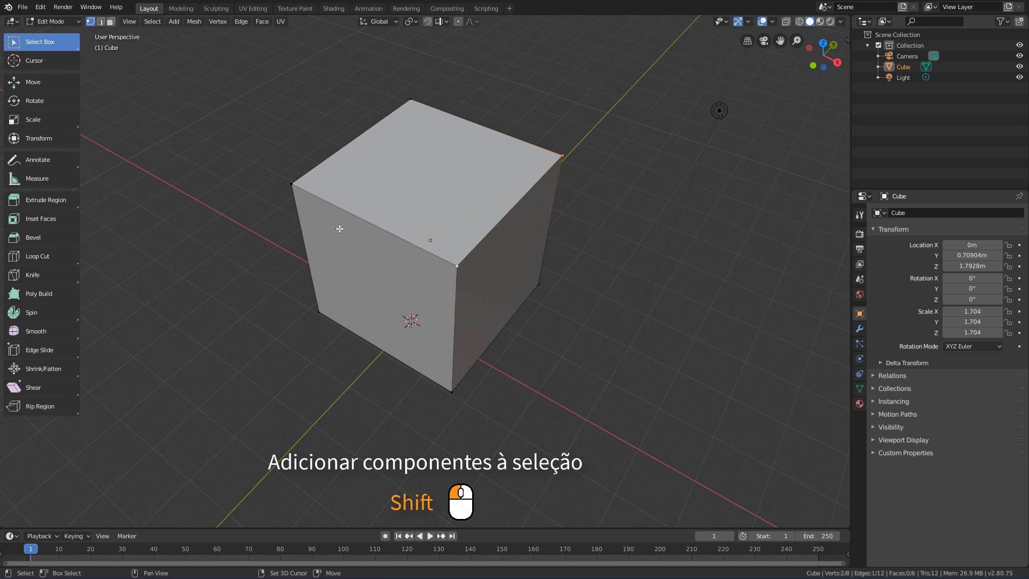
left_click(291, 184, "shift")
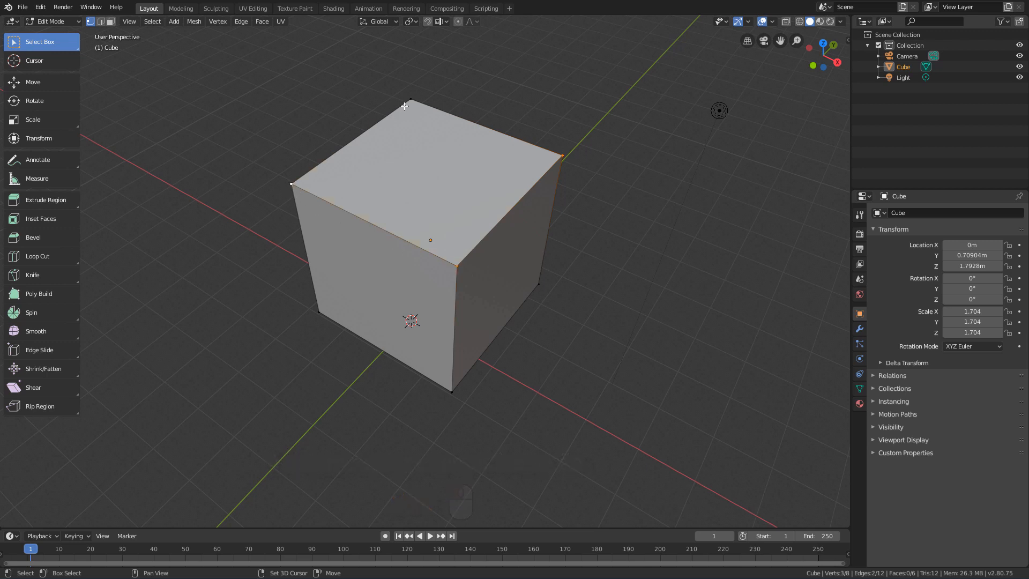
left_click(539, 284, "shift")
- Box-select different groups of the cube's vertices, ending with all visible ones, and clear the selection
left_click_drag(623, 69, 354, 276)
left_click_drag(251, 86, 565, 290)
left_click_drag(633, 77, 288, 448)
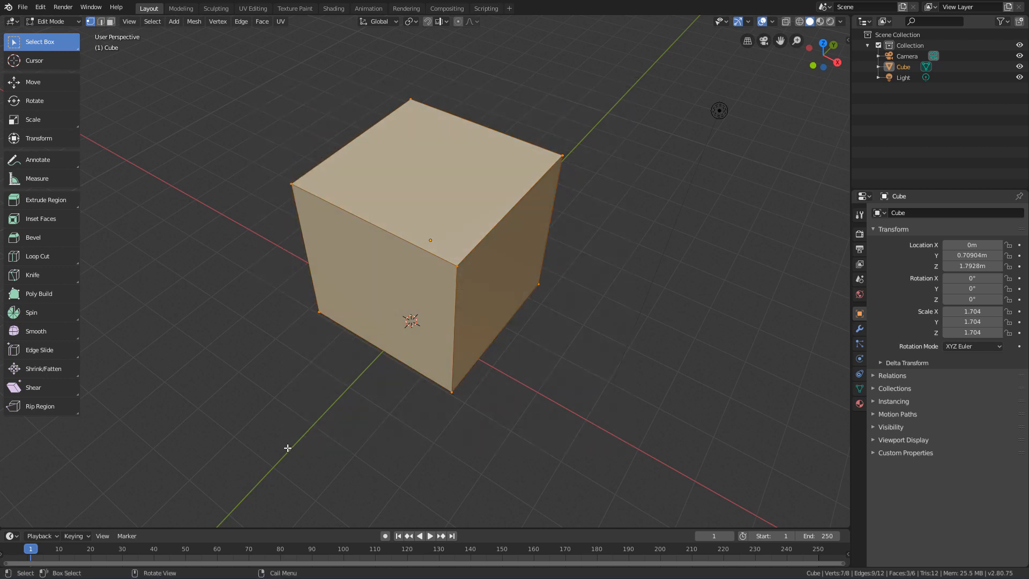
left_click(238, 151)
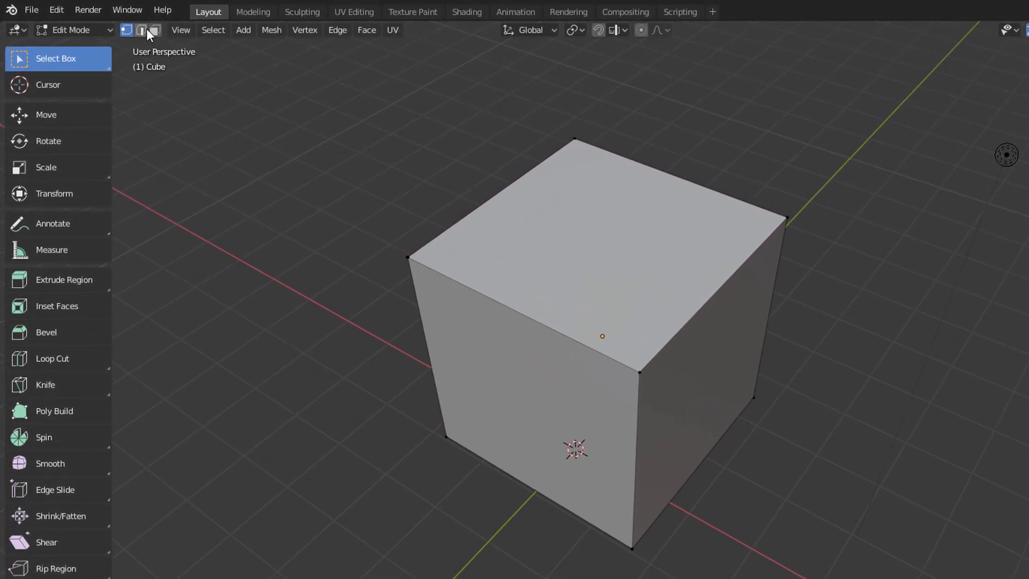
- In edge selection mode, select the four edges of the cube's top face together, and box-select the edges of the front-left face instead
left_click(142, 31)
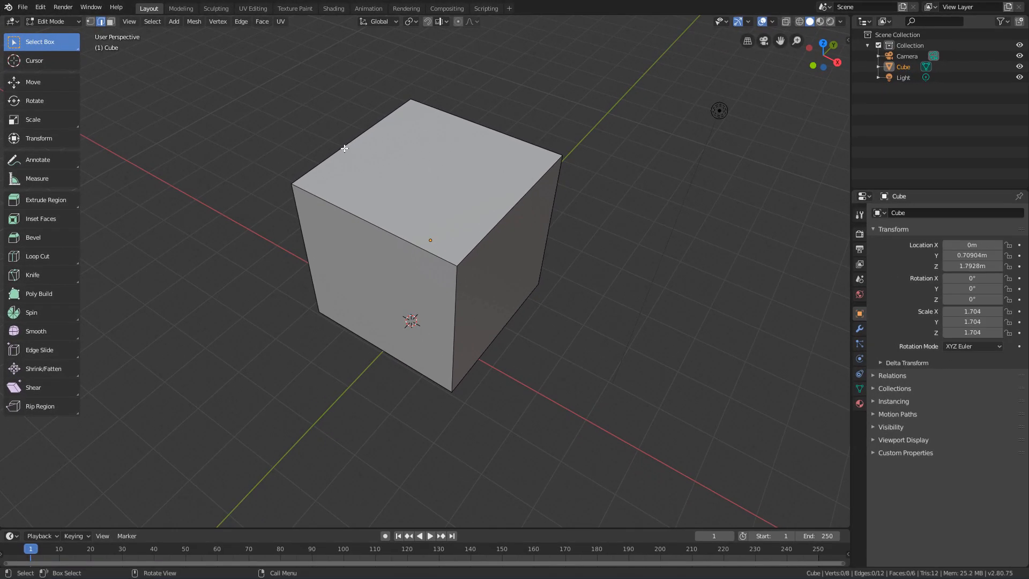
left_click(490, 130)
left_click(490, 130, "shift")
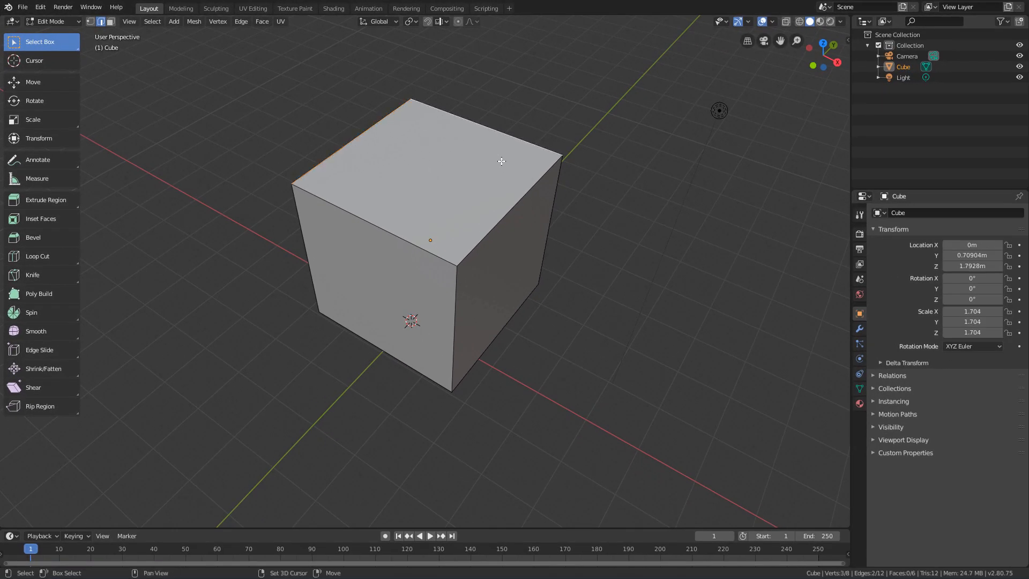
left_click(506, 202, "shift")
left_click(395, 231, "shift")
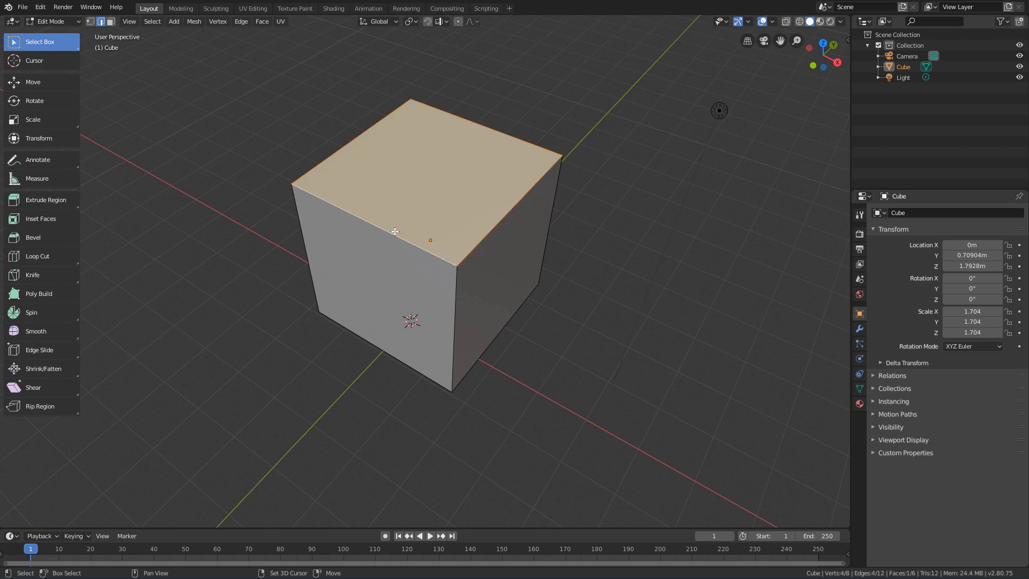
left_click(234, 157)
left_click_drag(219, 130, 464, 425)
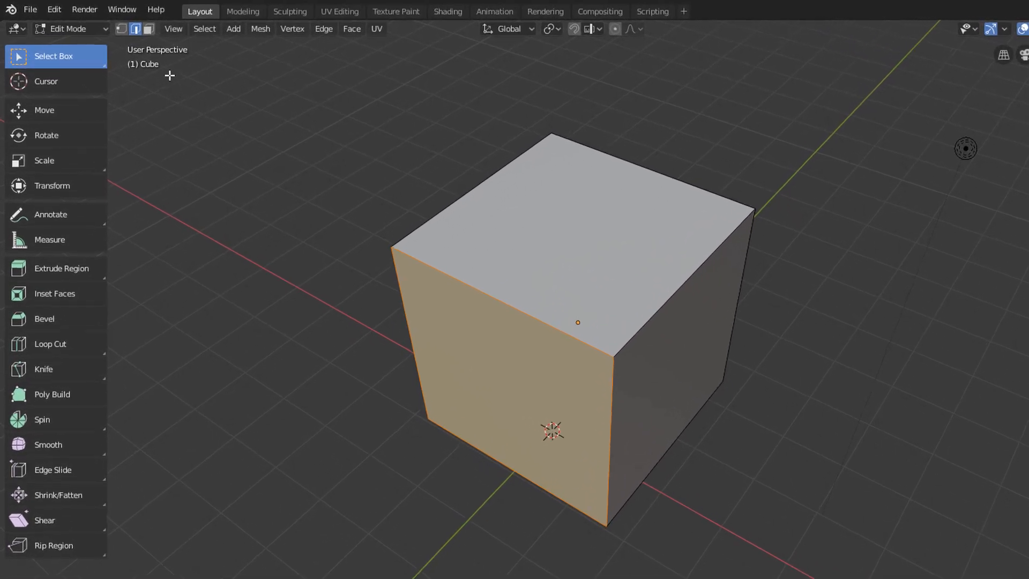
- Switch to face selection mode and select the cube's top face
left_click(155, 29)
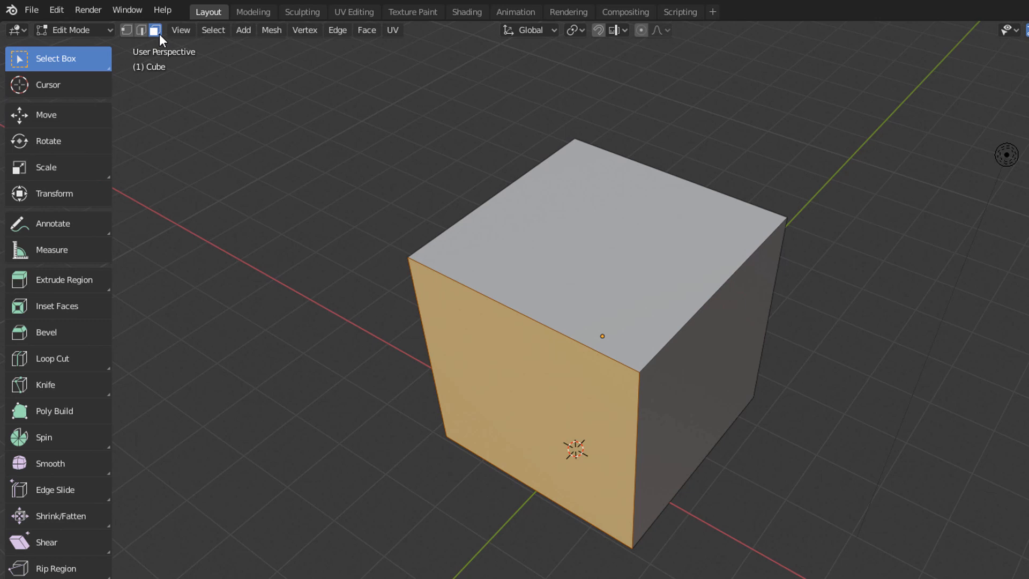
left_click(575, 239)
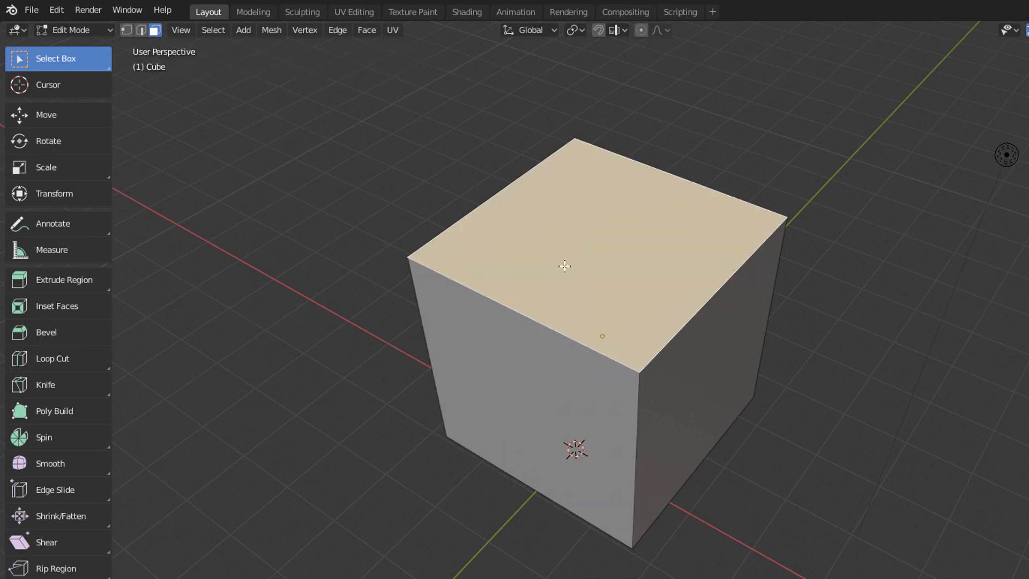
- Add two adjacent side faces to the top-face selection, clear it, and select only one side face
left_click(509, 402, "shift")
middle_click_drag(669, 371, 581, 328)
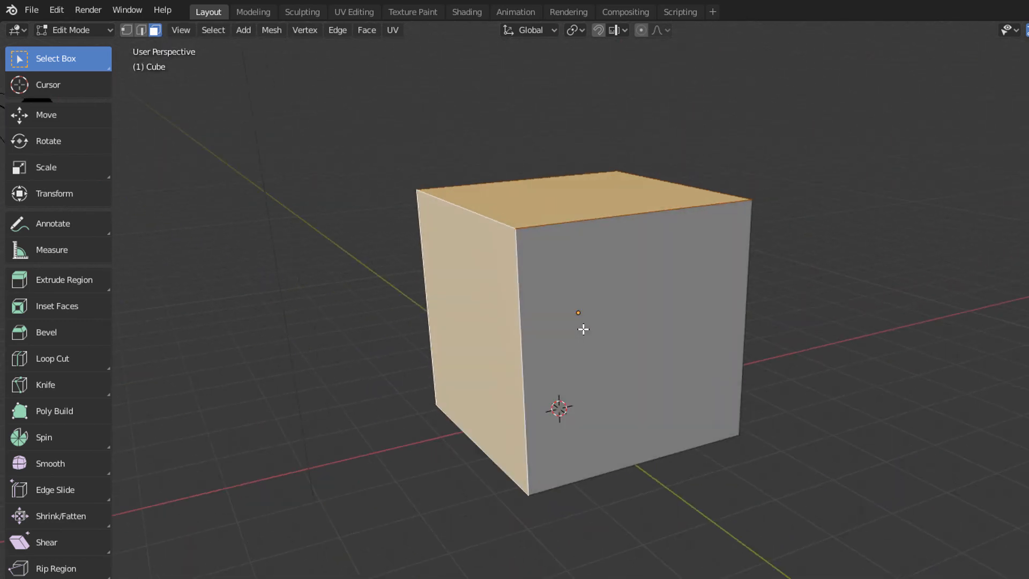
left_click(716, 313, "shift")
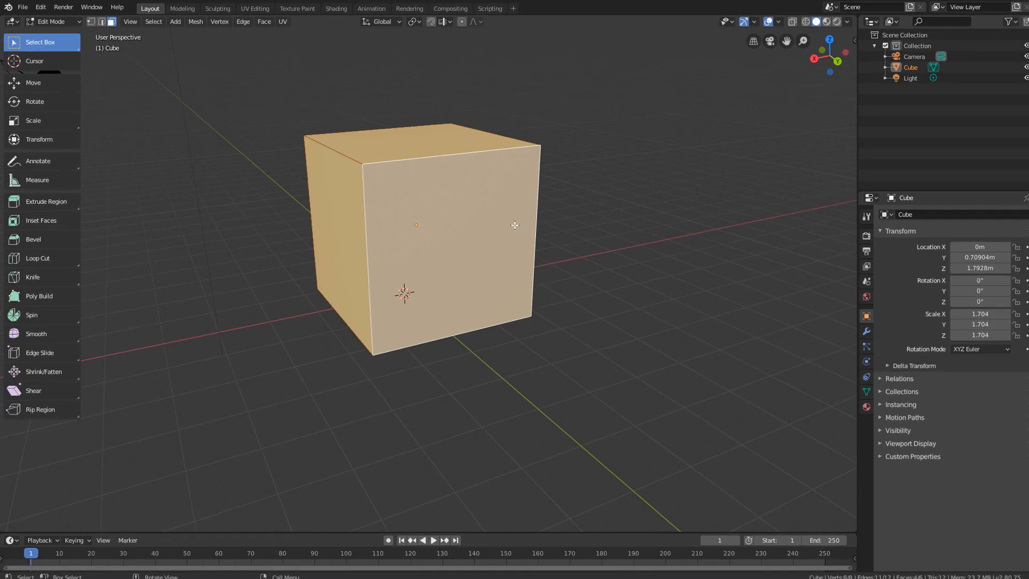
left_click(572, 217)
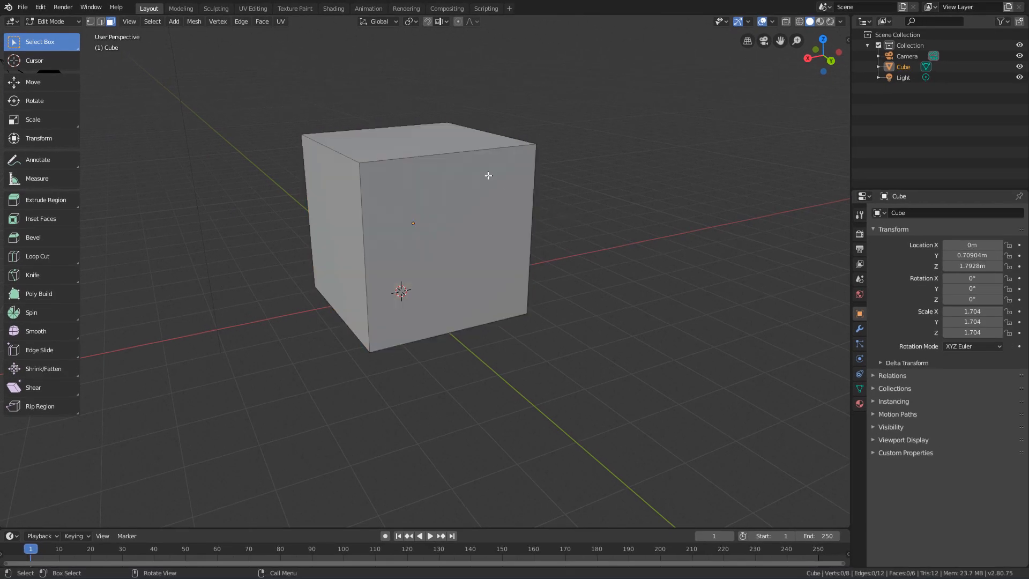
left_click(465, 196)
mouse_move(463, 204)
middle_mouse_down()
mouse_move(484, 221)
mouse_move(454, 206)
middle_mouse_up()
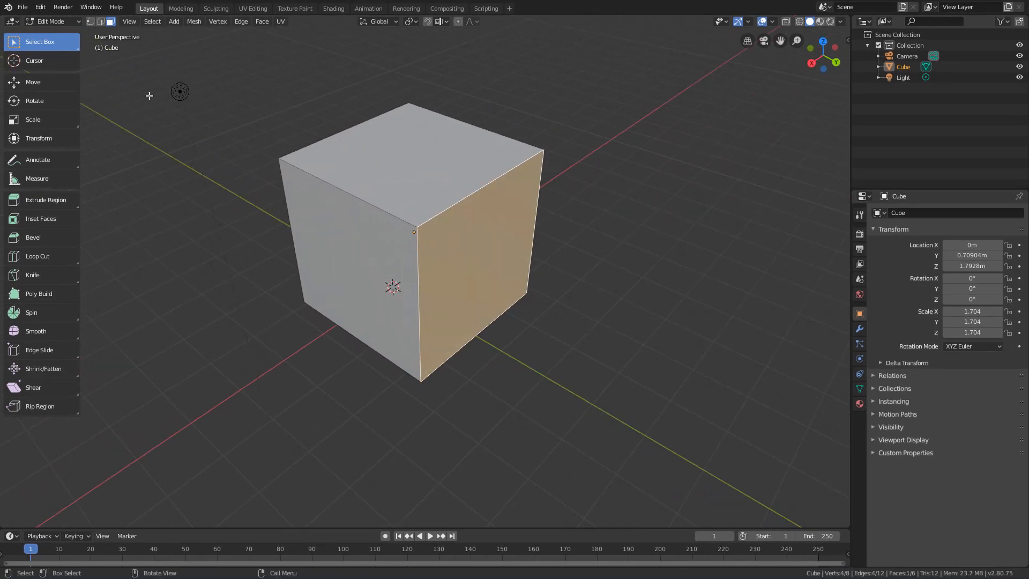
- In vertex selection mode, box-select the cube's four top vertices and shift them slightly with the Move tool
left_click(89, 22)
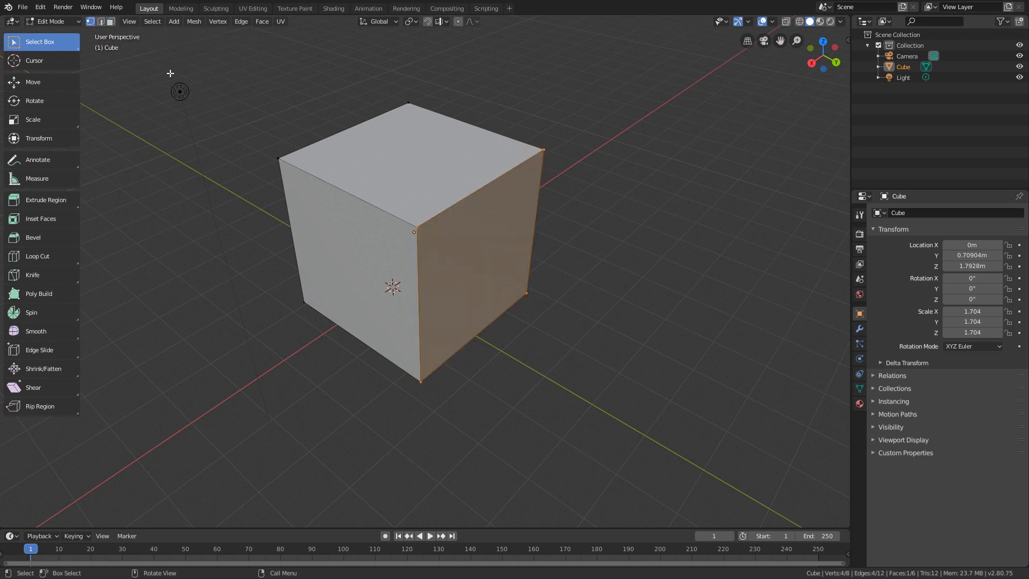
left_click_drag(221, 69, 564, 231)
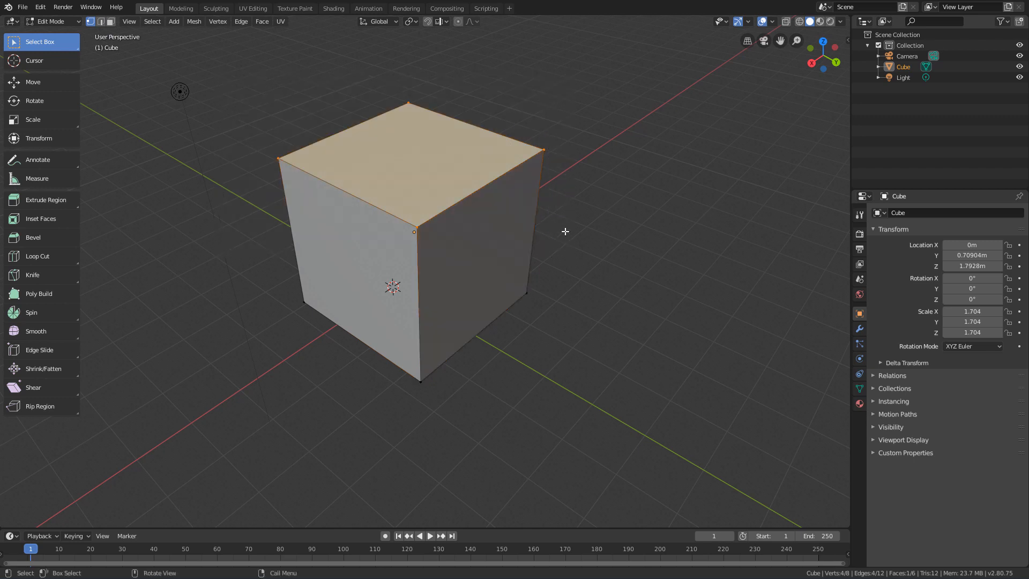
left_click(47, 85)
left_click_drag(413, 119, 397, 140)
- Rotate the four selected top vertices to tilt the top face, and scale them along Y into a narrow strip
left_click(43, 100)
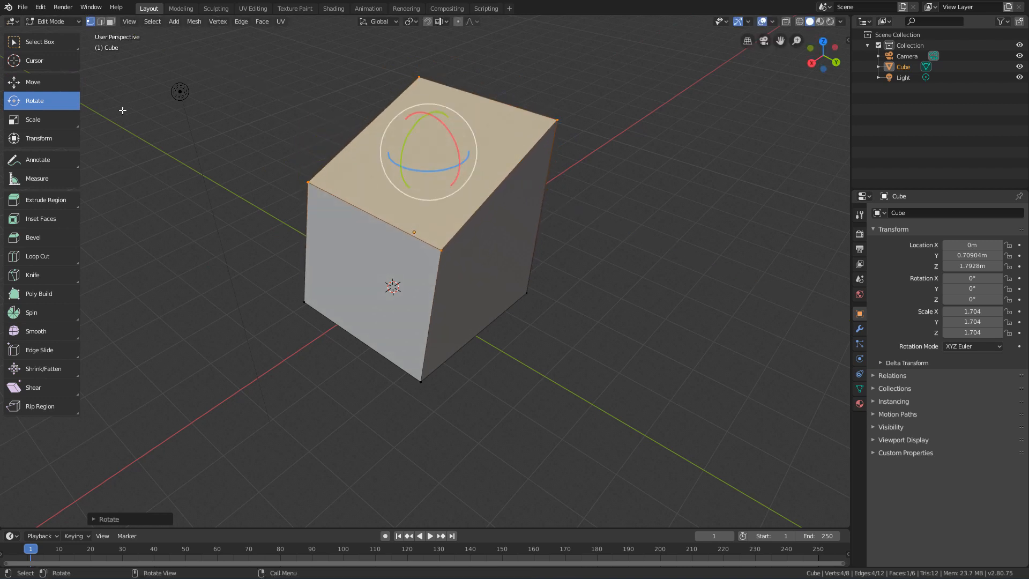
left_click(63, 121)
mouse_move(467, 165)
left_mouse_down()
mouse_move(445, 153)
mouse_move(406, 164)
mouse_move(453, 161)
left_mouse_up()
key("s")
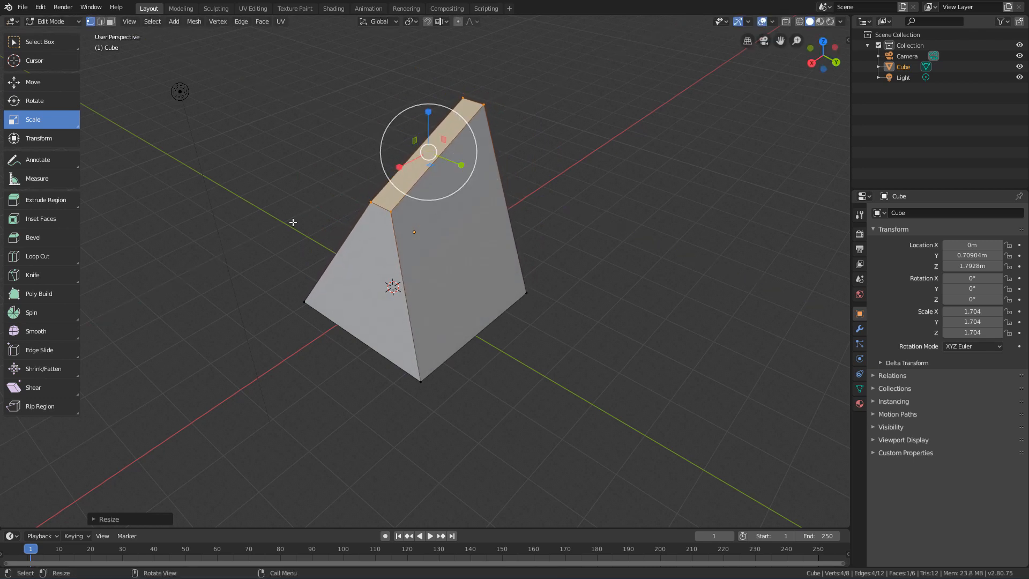
mouse_move(290, 222)
middle_mouse_down()
mouse_move(172, 190)
mouse_move(310, 209)
mouse_move(295, 209)
middle_mouse_up()
middle_click_drag(192, 150, 182, 148)
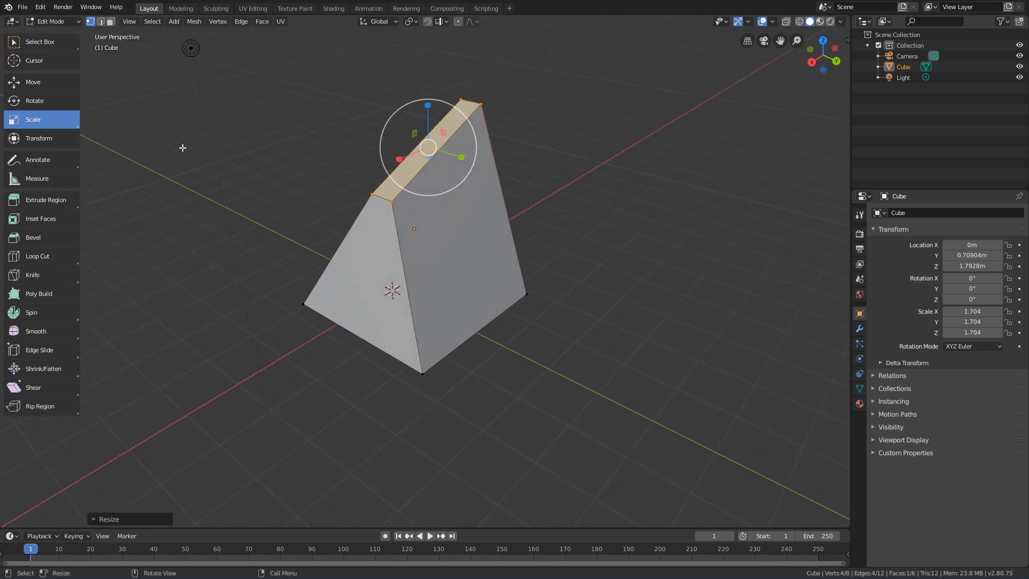
- Return to the Select Box tool, clear the selection, and box-select the four vertices of the narrow top face
left_click(72, 48)
left_click(261, 152)
middle_click_drag(324, 163, 595, 213)
middle_click_drag(439, 177, 444, 201)
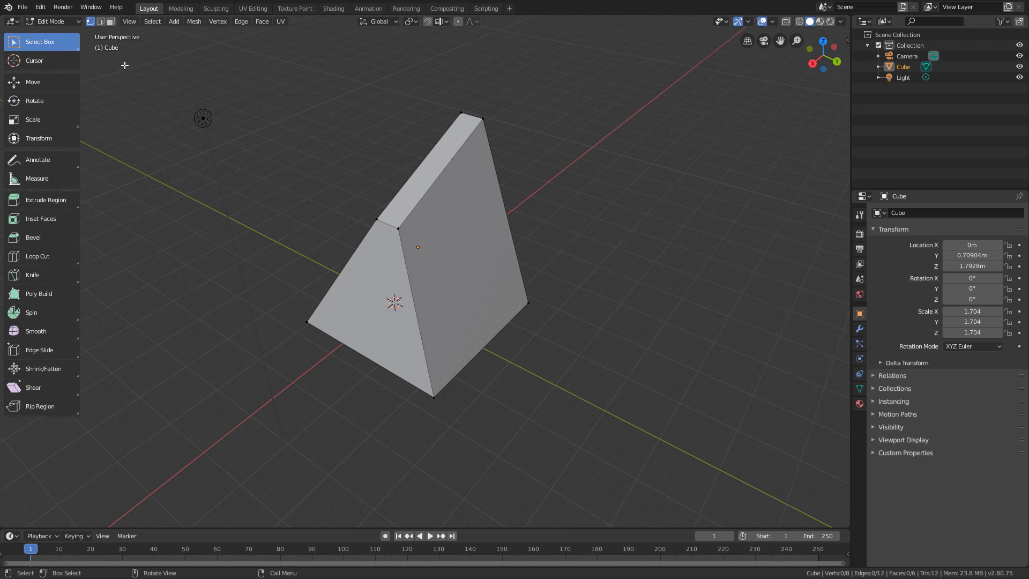
left_click_drag(368, 83, 584, 276)
- Activate the Move, Rotate and Scale tools one after another on the selected vertices, and return to Select Box
left_click(64, 85)
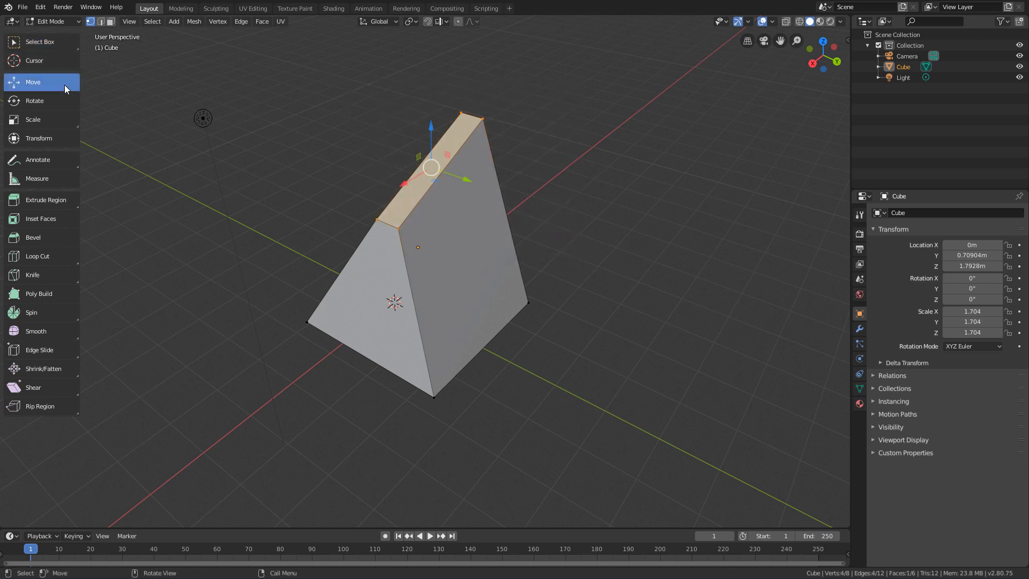
left_click(53, 104)
left_click(50, 117)
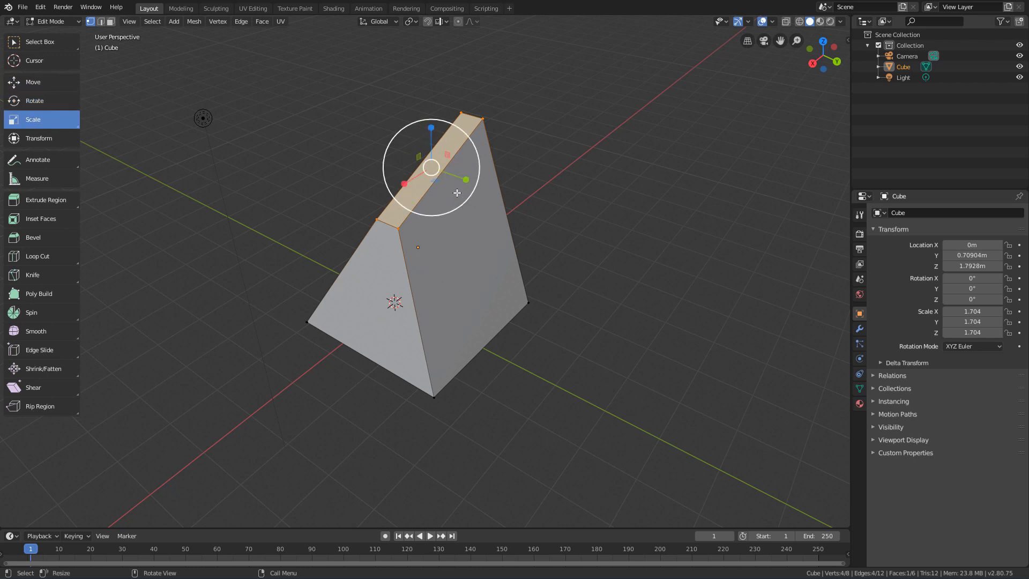
left_click(59, 50)
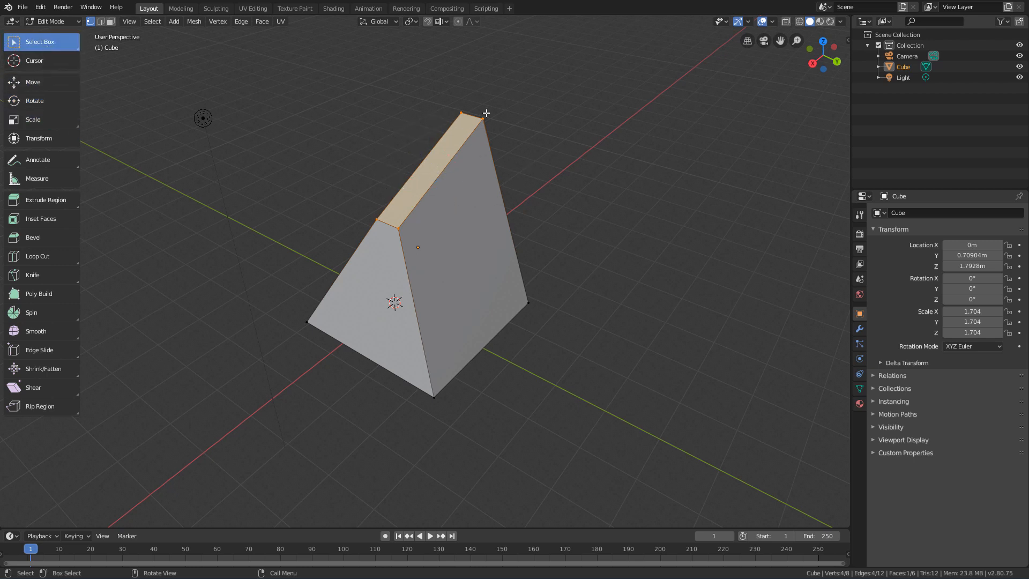
- Box-select all visible vertices of the reshaped cube, and clear the selection by drawing selection boxes over empty space
left_click_drag(580, 82, 297, 401)
scroll(418, 324, "down", 3)
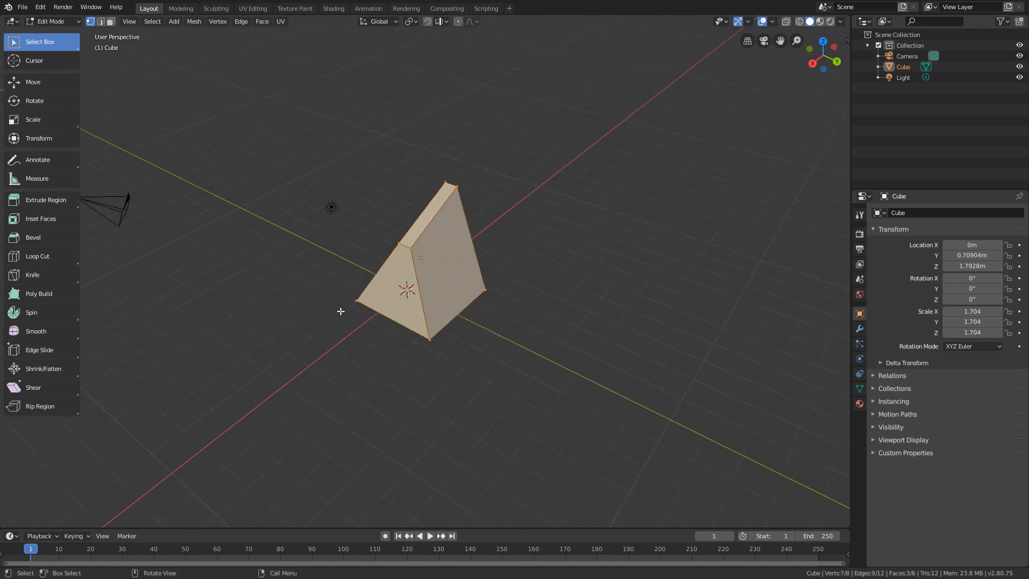
middle_click_drag(341, 310, 603, 276)
left_click_drag(623, 129, 724, 208)
left_click_drag(634, 110, 724, 208)
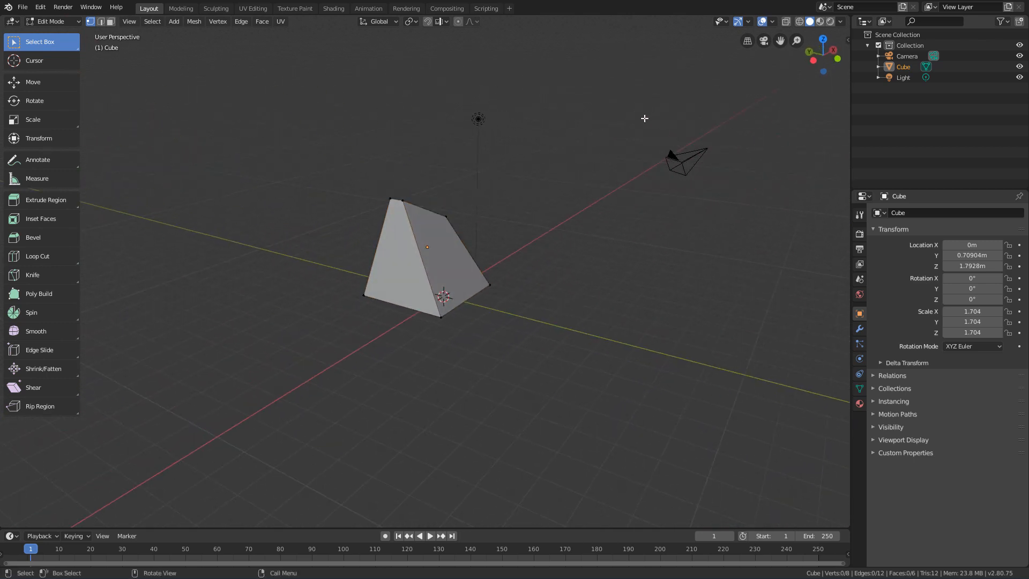
- Practise drawing selection boxes in the viewport, ending with one around the vertices of the solid's large sloped side
left_click_drag(644, 117, 740, 217)
left_click_drag(435, 97, 515, 168)
left_click_drag(386, 72, 738, 185)
left_click_drag(426, 83, 714, 217)
left_click_drag(337, 106, 563, 278)
middle_click_drag(562, 278, 283, 318)
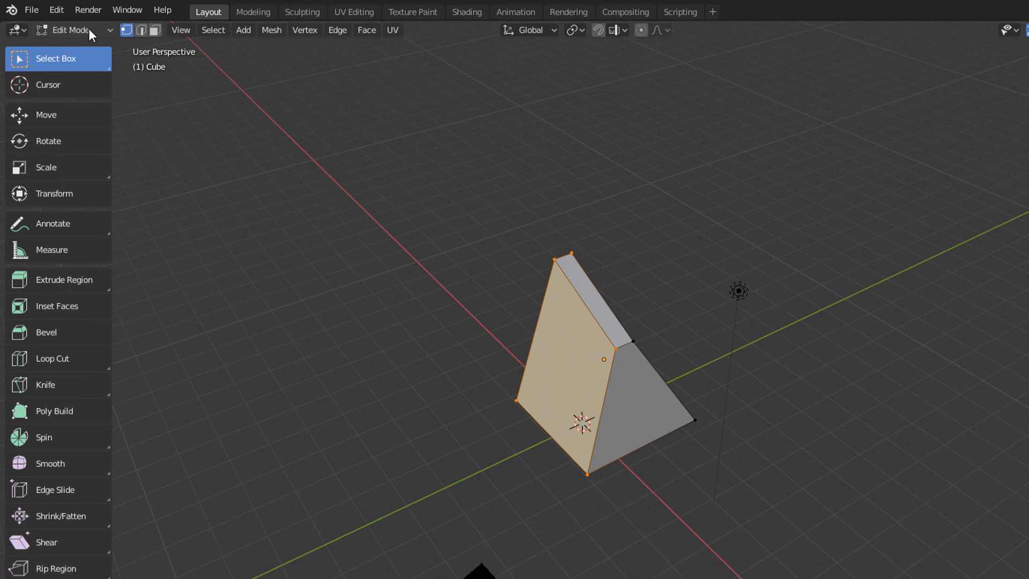
- Switch the reshaped cube from Edit Mode back to Object Mode
left_click(90, 34)
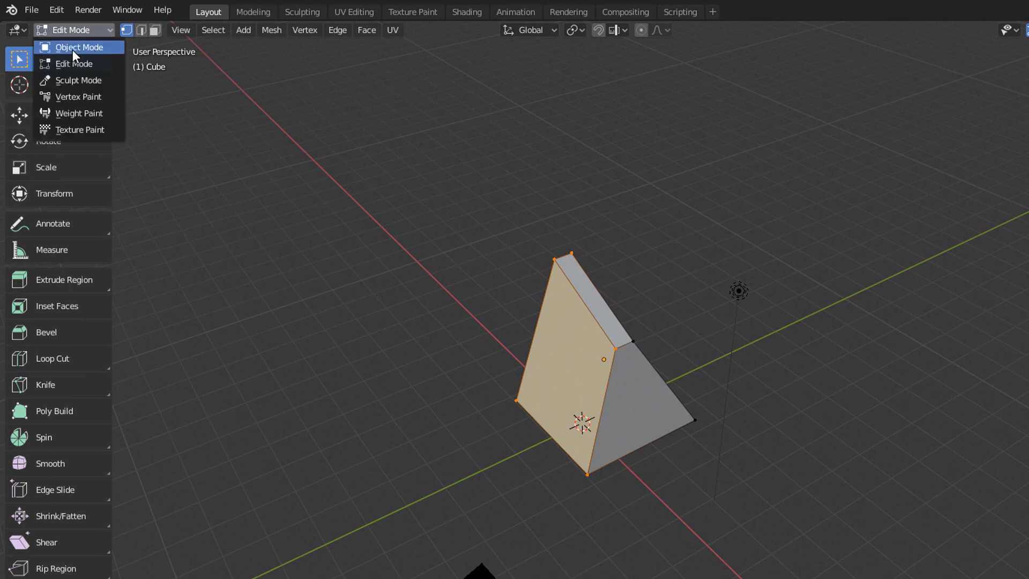
left_click(97, 48)
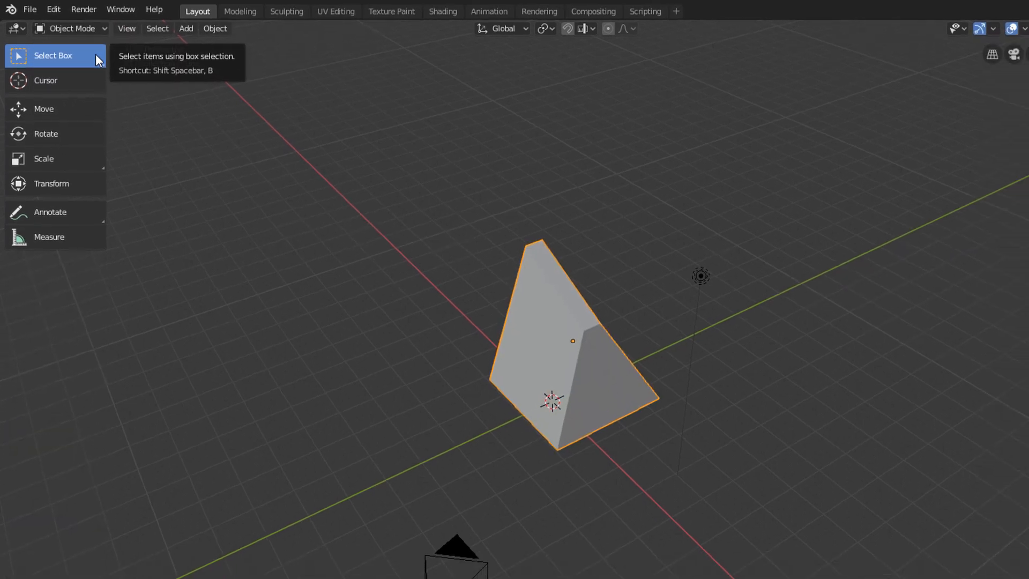
middle_click_drag(505, 270, 635, 258)
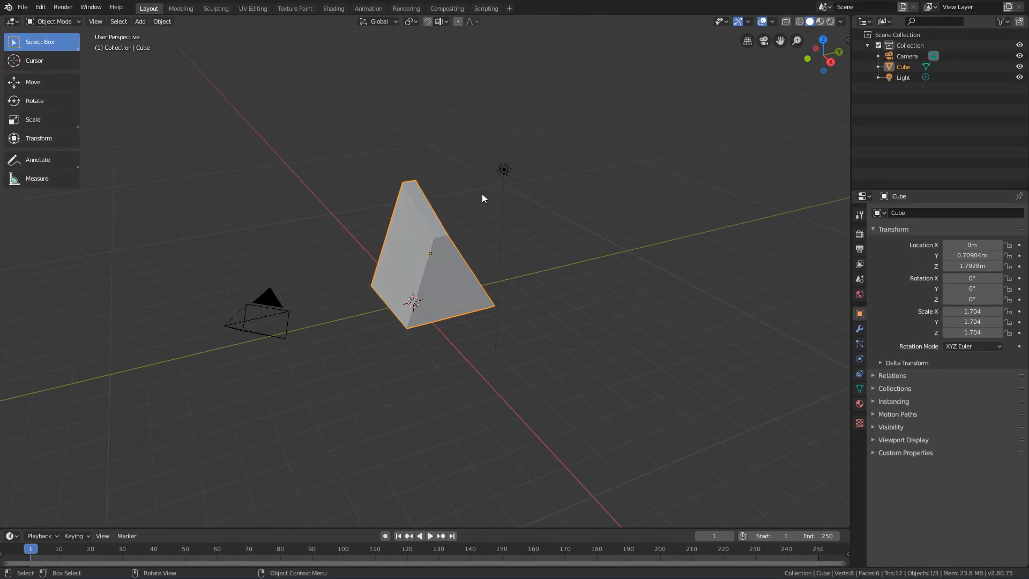
- Clear the object selection and select the camera, the reshaped cube, the light and the camera again, one at a time
left_click(663, 234)
left_click(270, 301)
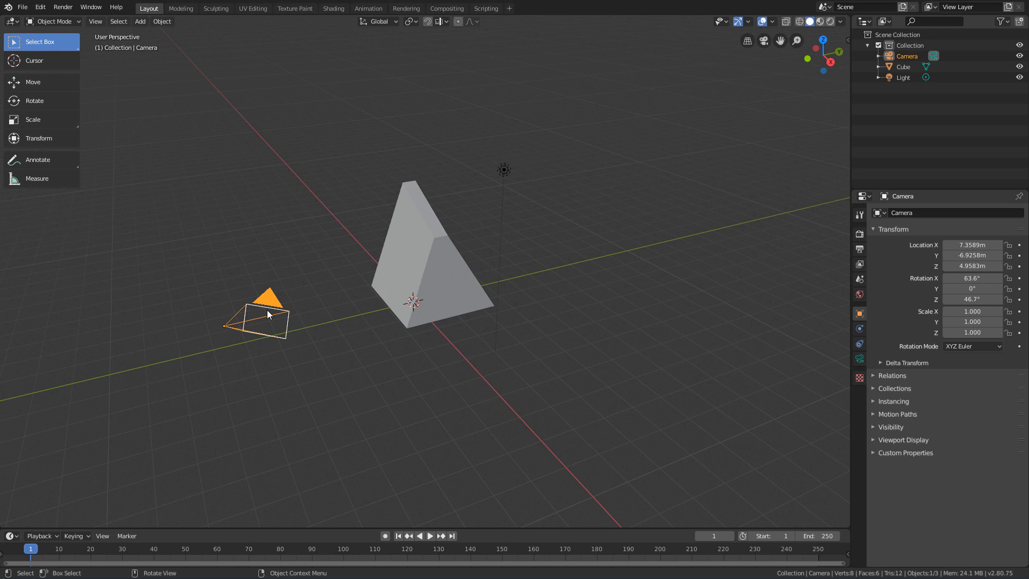
left_click(432, 247)
middle_click_drag(432, 247, 496, 287)
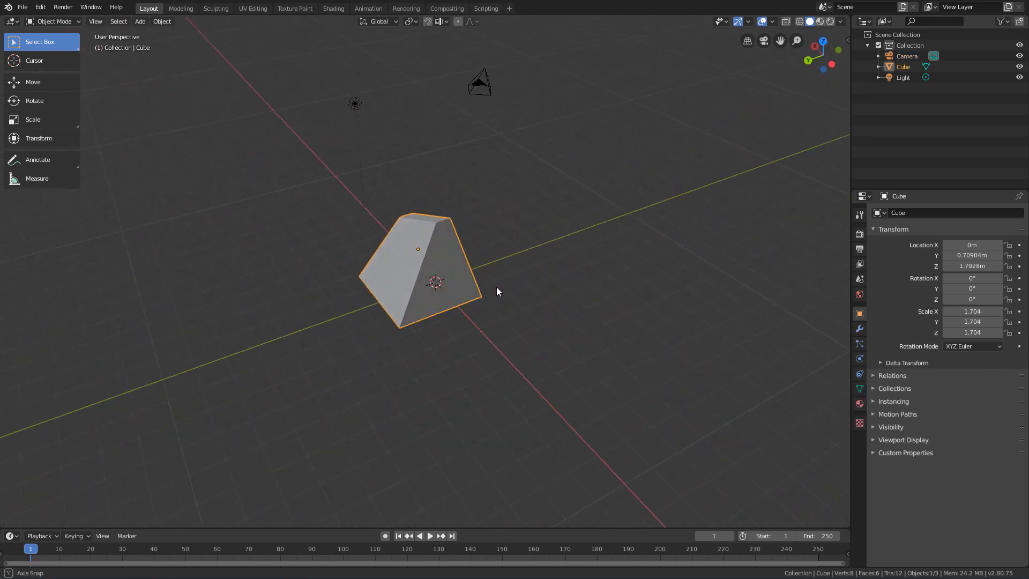
left_click(355, 110)
left_click(355, 110)
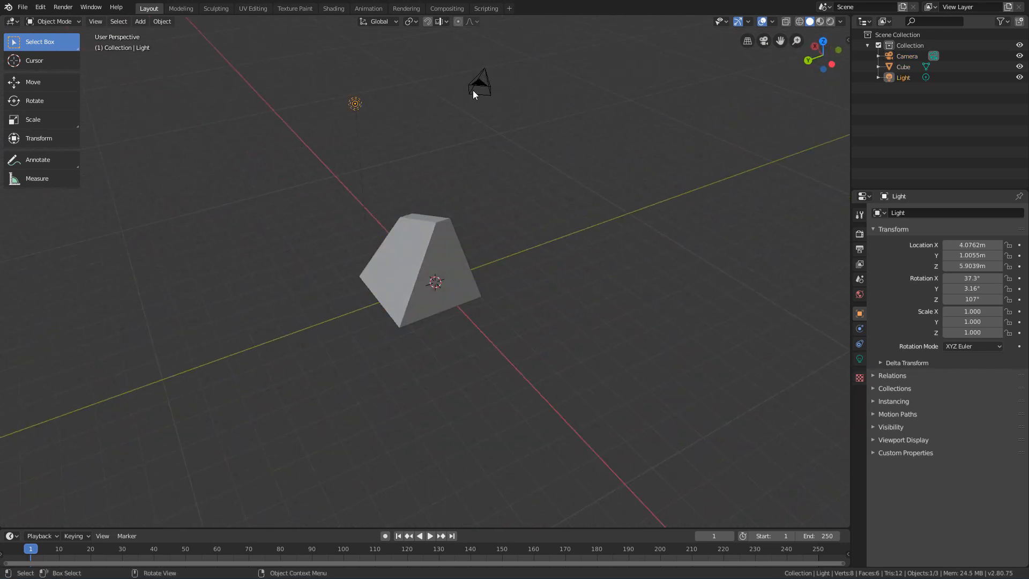
left_click(472, 90)
middle_click_drag(473, 90, 434, 252)
- Select the reshaped cube and delete it from the scene
left_click(383, 289)
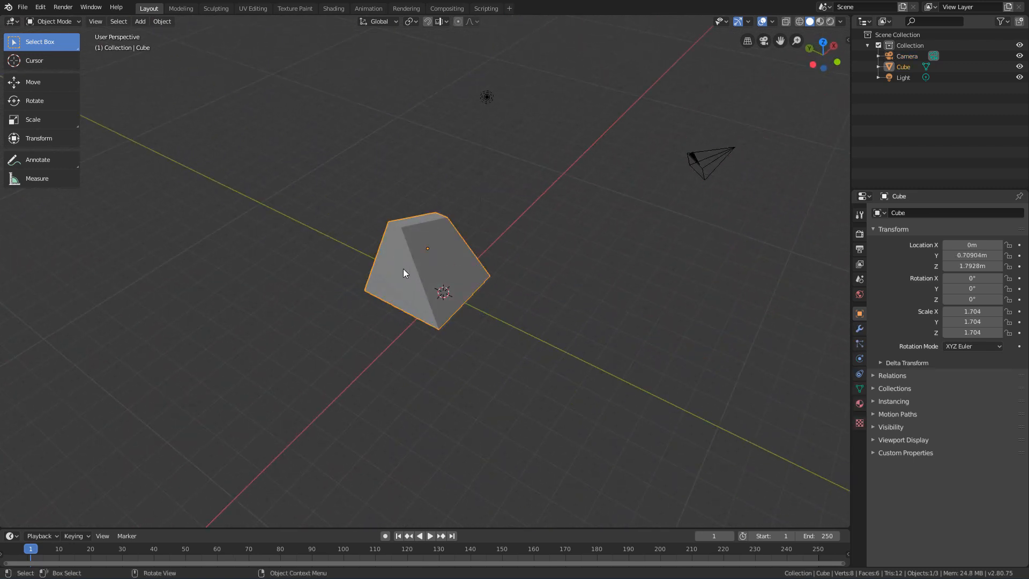
key("Delete")
middle_click_drag(445, 266, 422, 270)
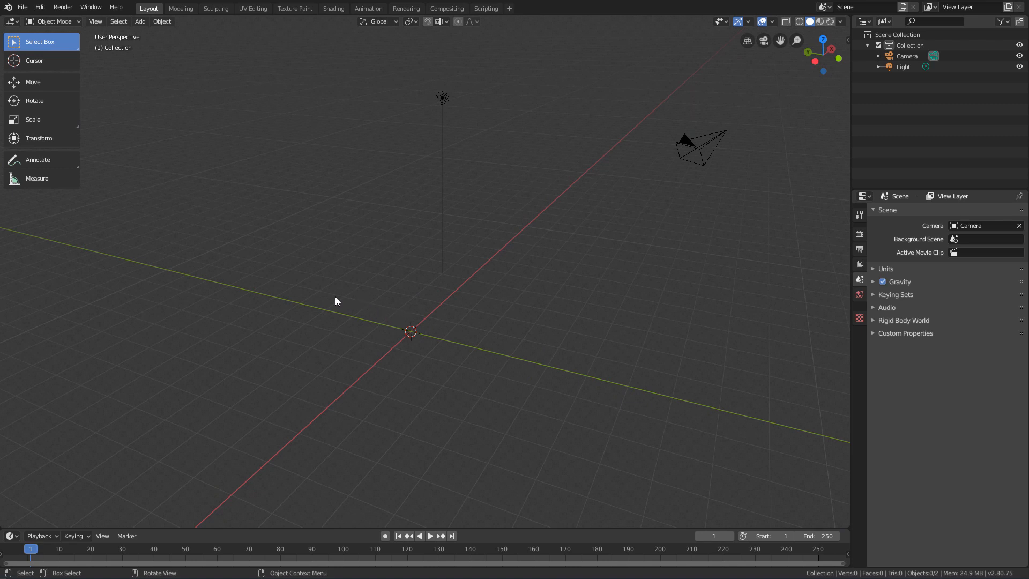
- Add a UV Sphere mesh at the scene origin
key("shift+a")
mouse_move(294, 239)
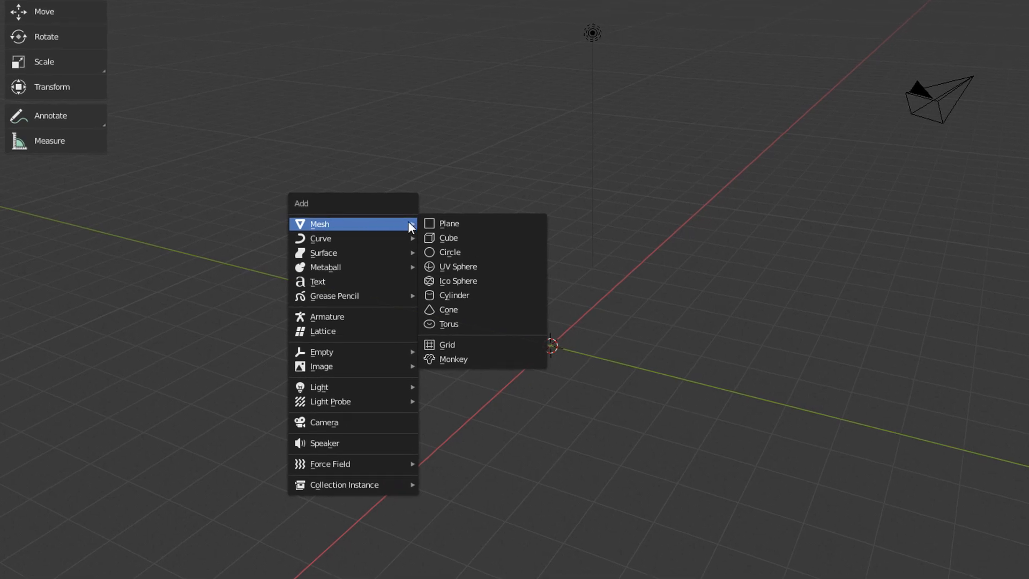
left_click(475, 268)
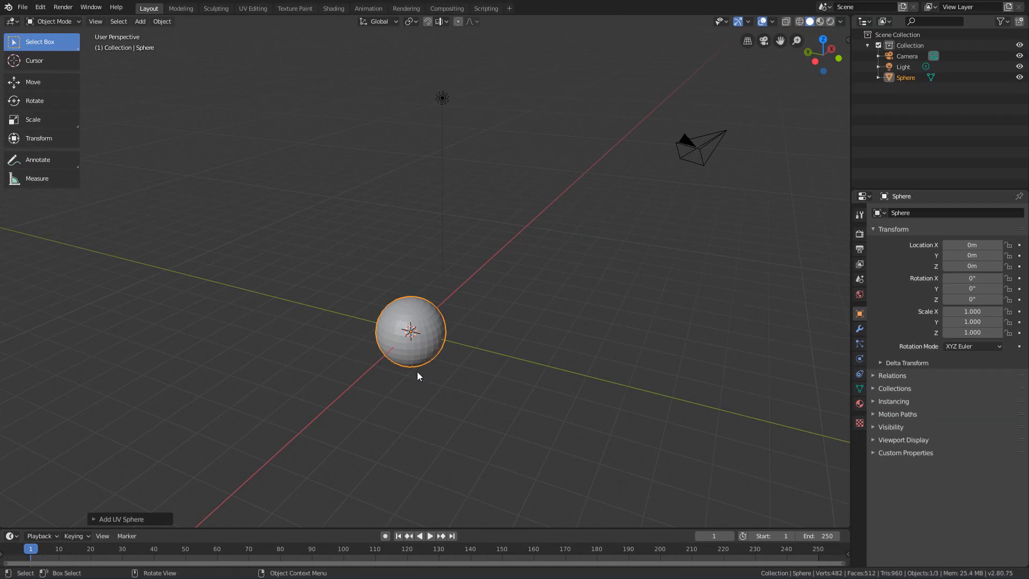
scroll(417, 371, "up", 5)
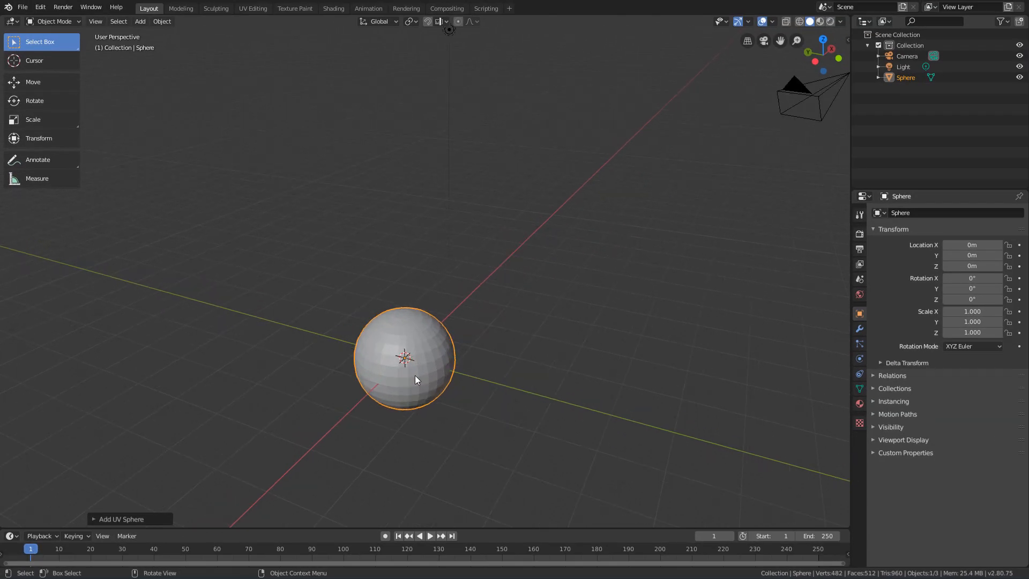
middle_click_drag(429, 391, 441, 353)
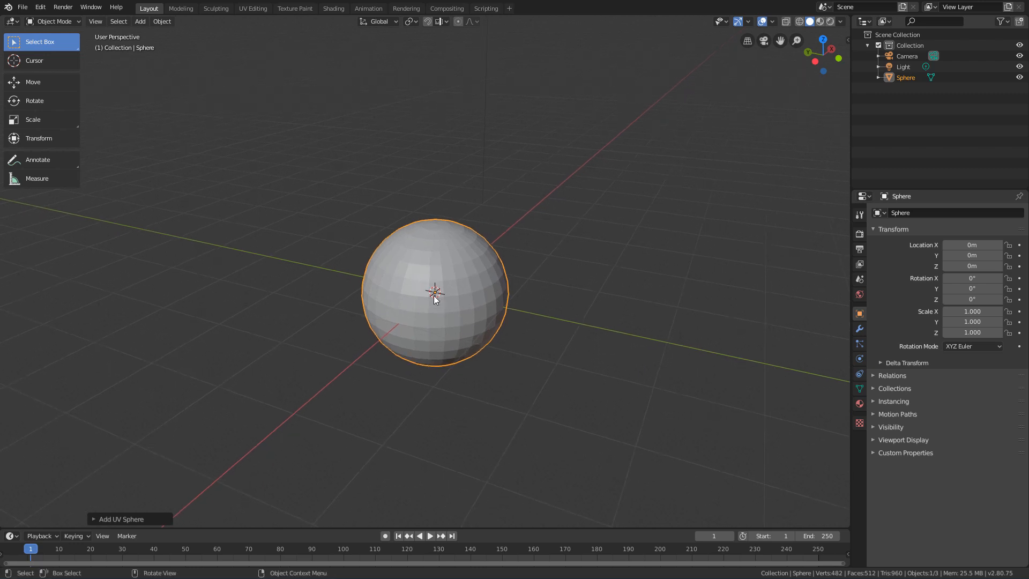
middle_click_drag(439, 302, 407, 289)
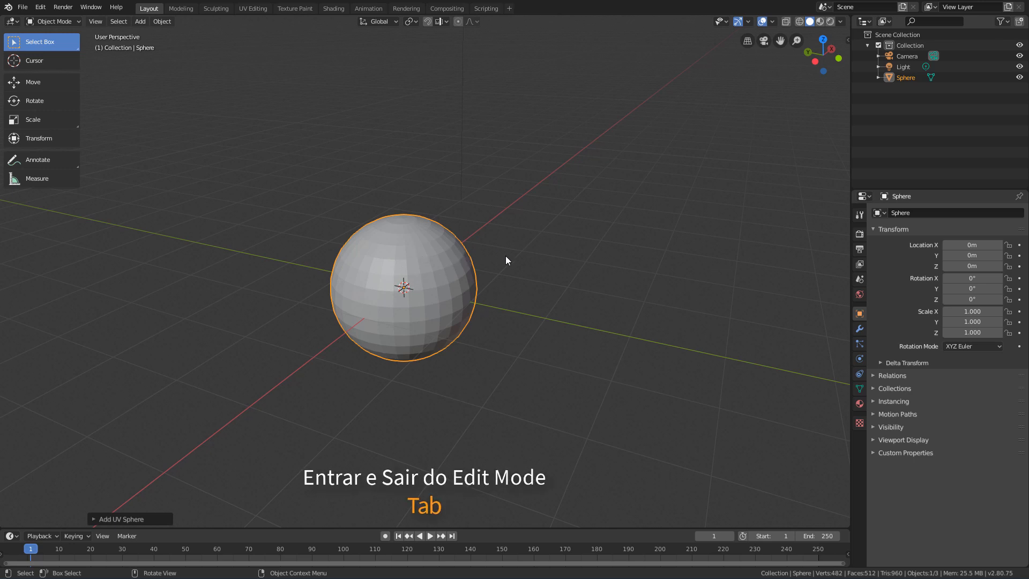
- Enter Edit Mode on the sphere and deselect all of its vertices
key("Tab")
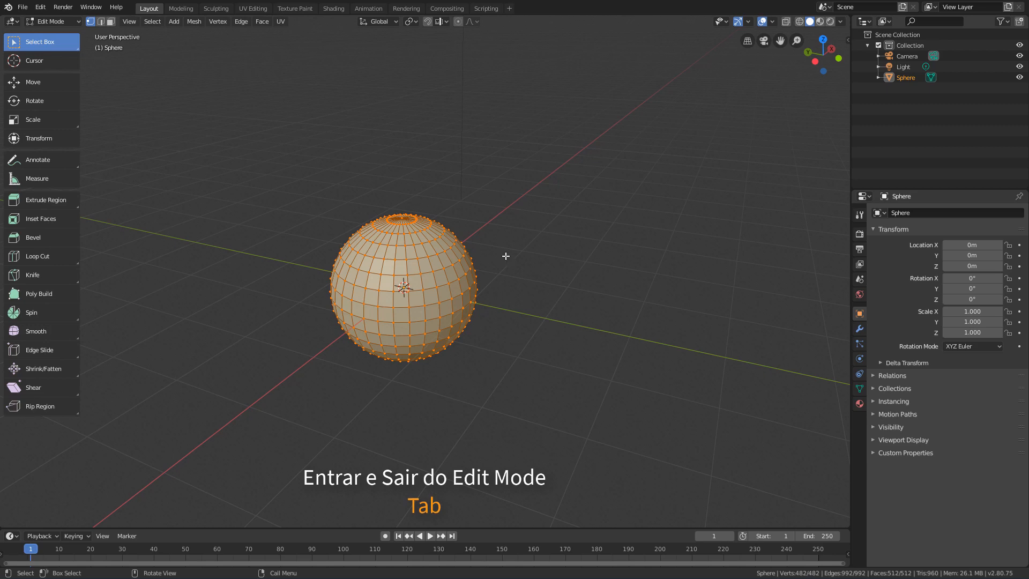
scroll(476, 299, "up", 3)
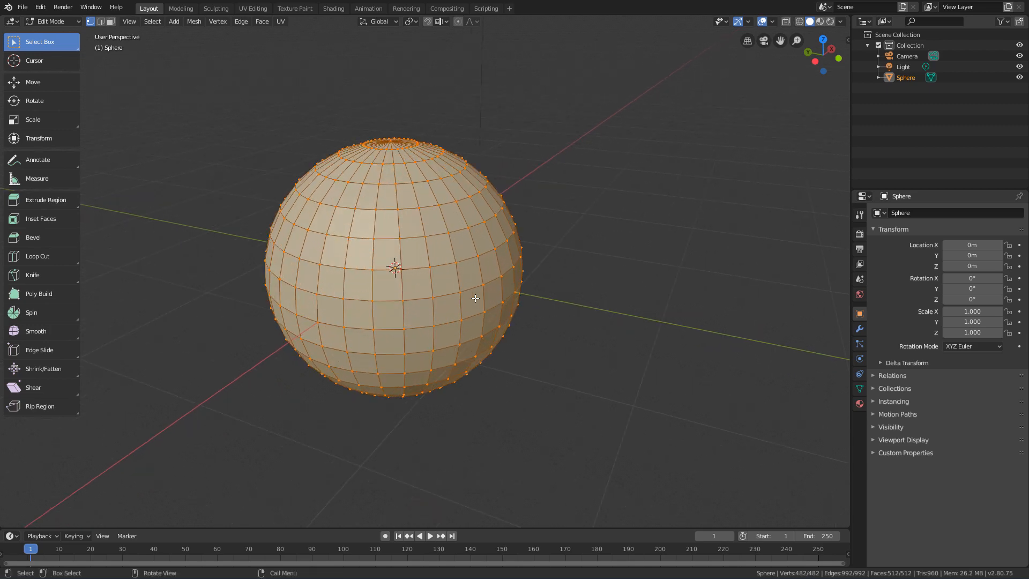
middle_click_drag(475, 299, 512, 298, "shift")
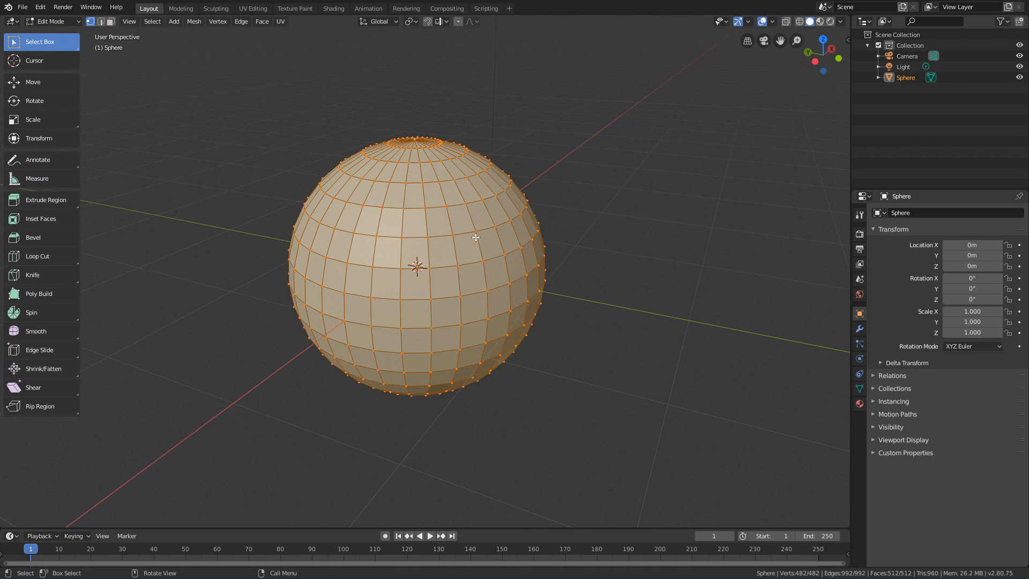
key("alt+a")
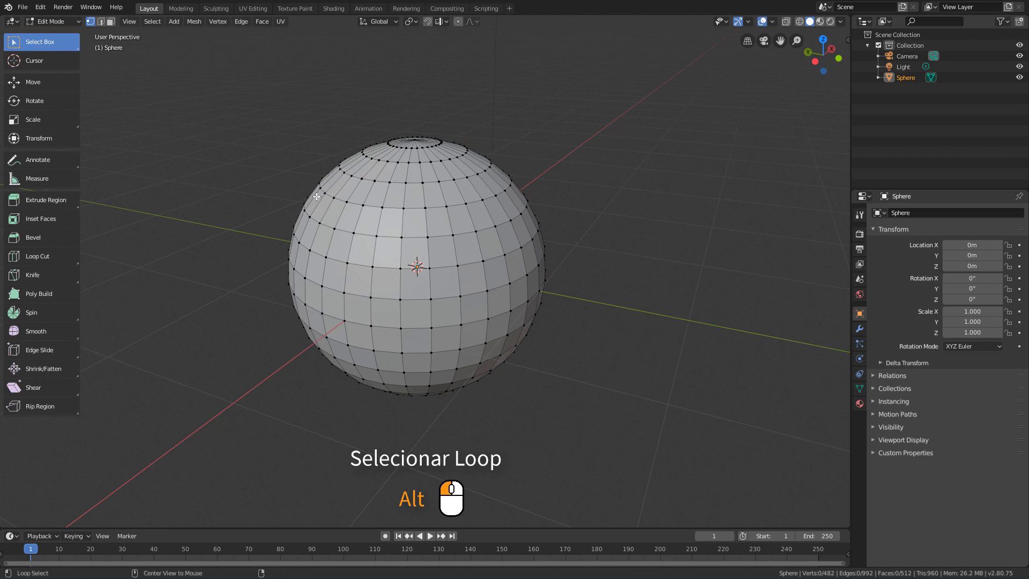
- Loop-select a horizontal ring of vertices on the sphere's upper half, and replace it with the ring just below
left_click(354, 204, "alt")
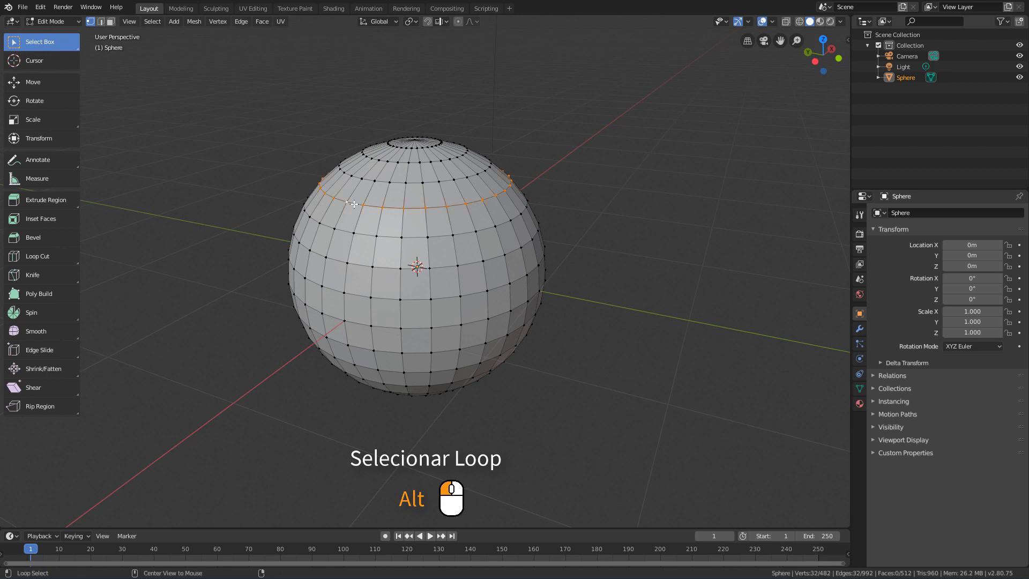
left_click(342, 230, "alt")
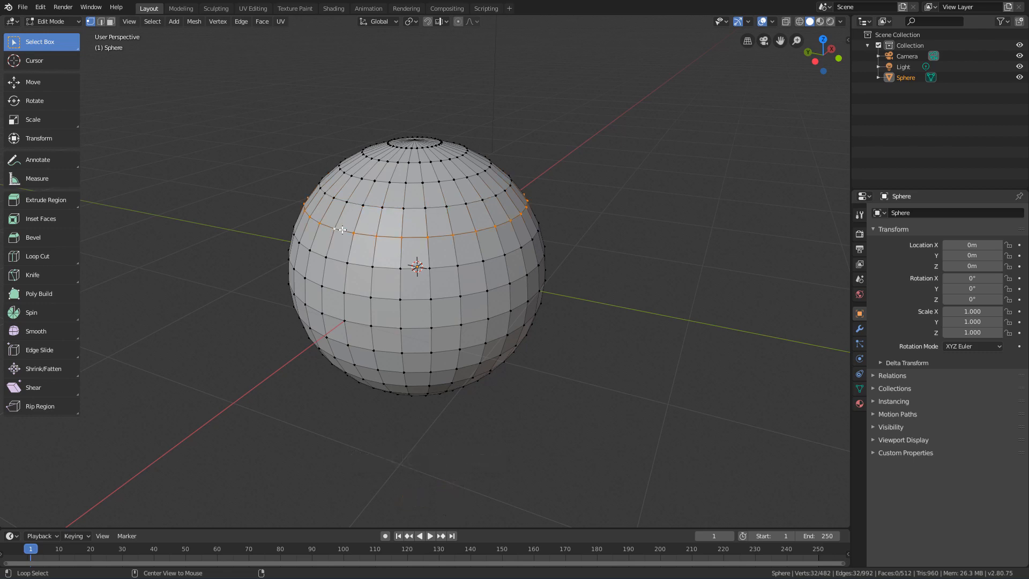
- Loop-select a vertical line of vertices, and in edge select mode loop-select two horizontal edge rings on the sphere's upper half in turn
left_click(335, 258, "alt")
scroll(358, 231, "up", 3)
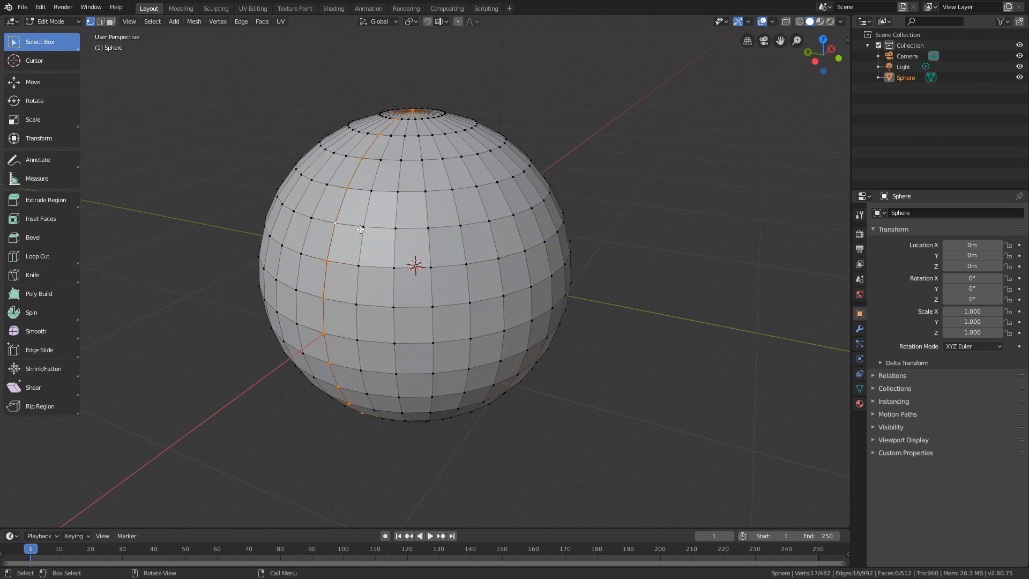
left_click(100, 22)
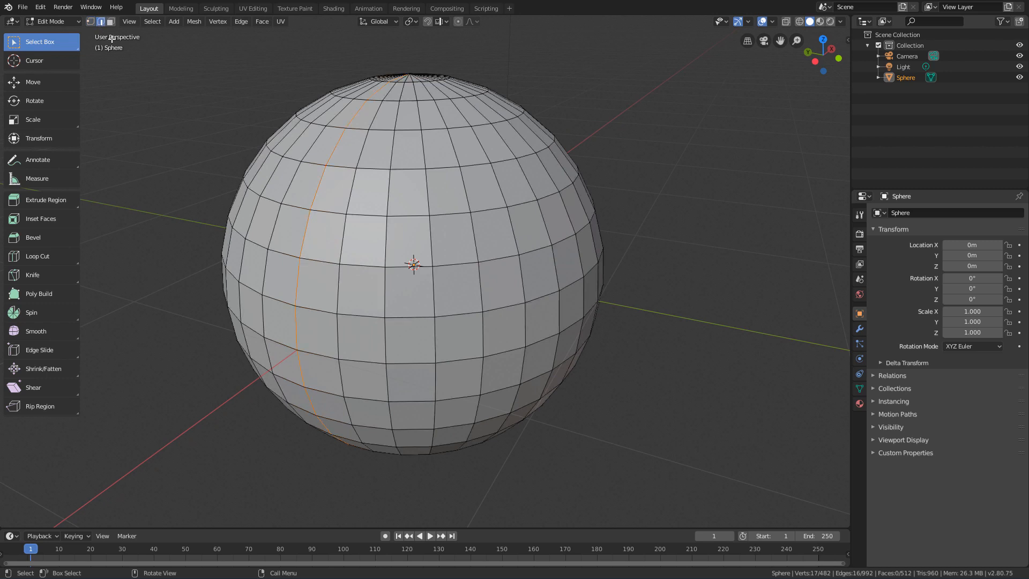
left_click(376, 169, "alt")
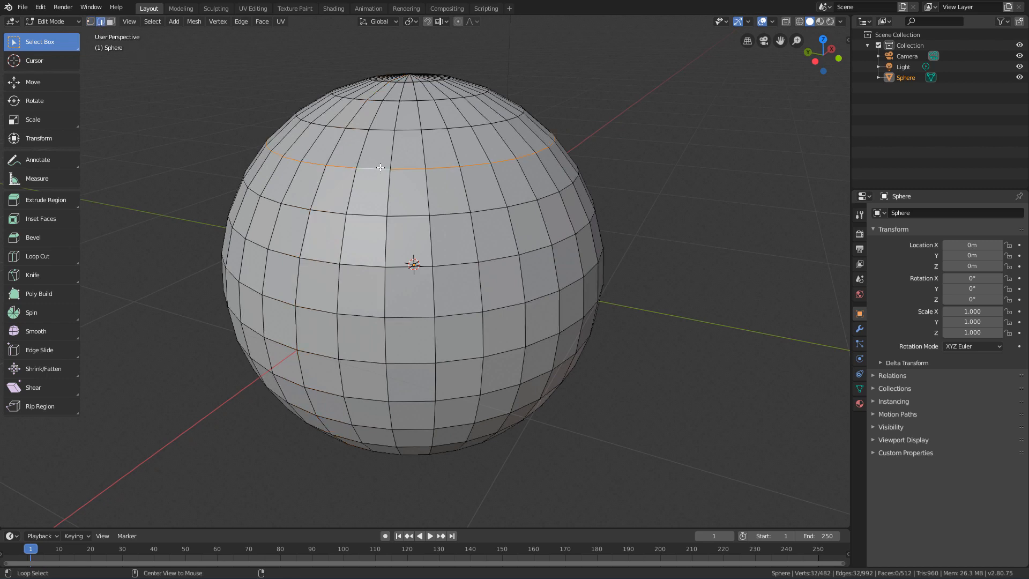
left_click(407, 130, "alt")
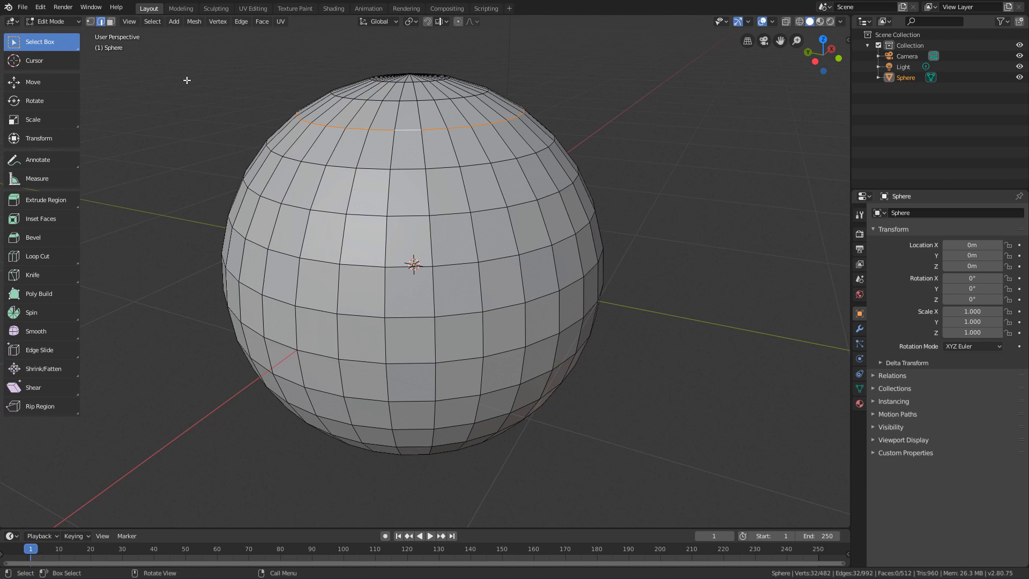
- Switch to face select mode and loop-select a horizontal ring of faces on the sphere's upper half
left_click(111, 22)
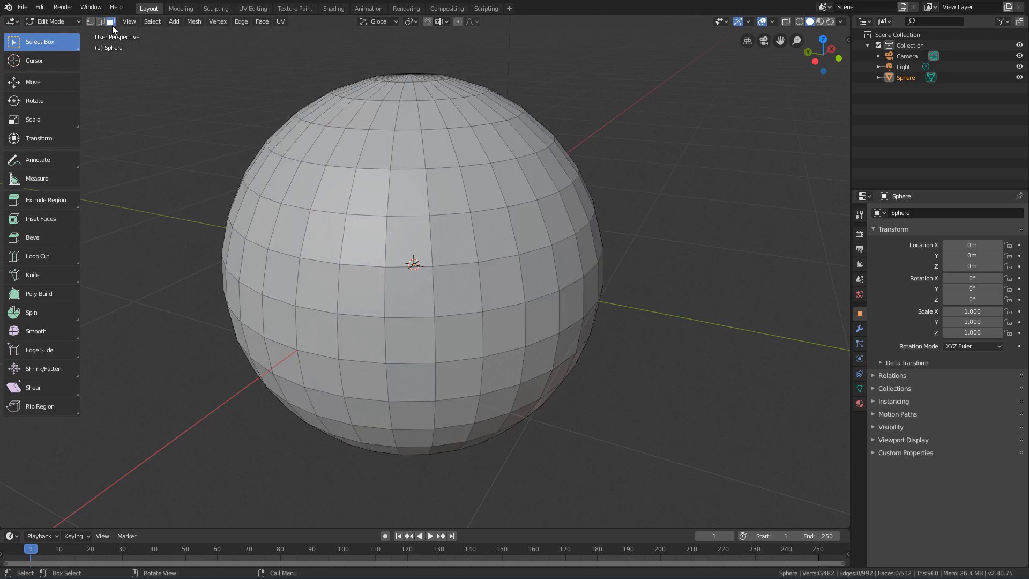
left_click(358, 194, "alt")
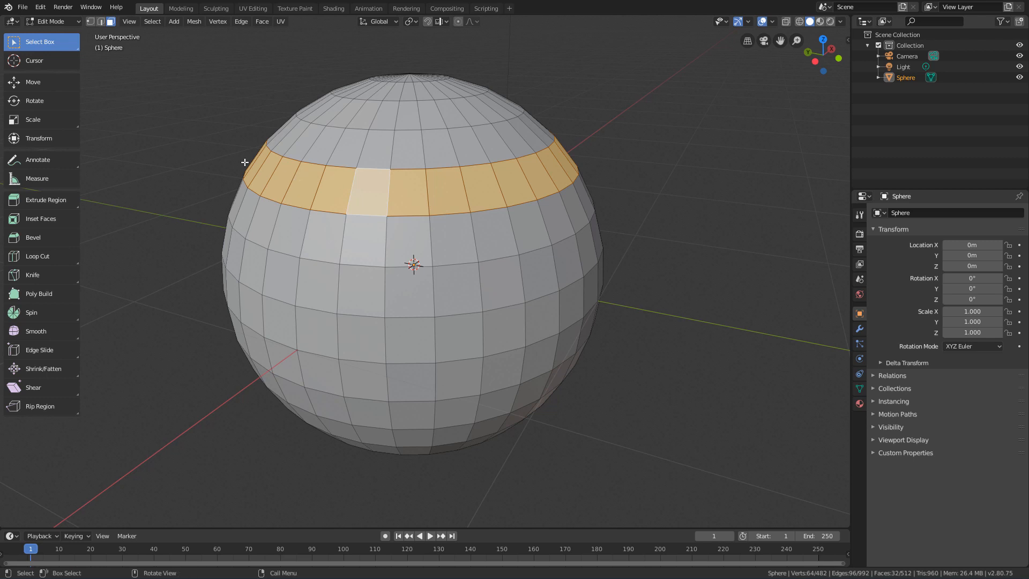
scroll(387, 222, "up", 2)
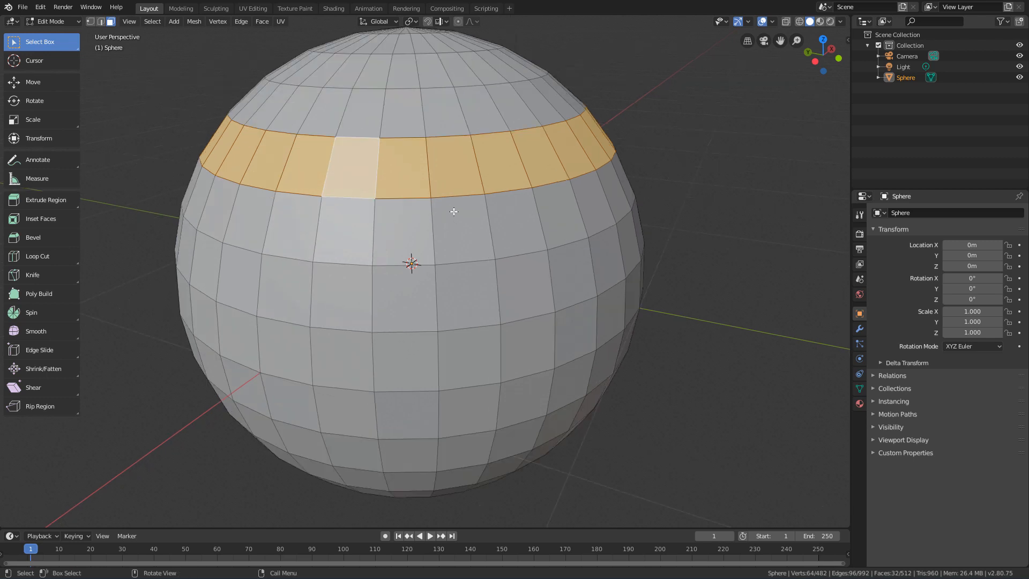
- Replace the selection with the horizontal face ring just below it, and deselect all faces
left_click(433, 224, "alt")
left_click(437, 226, "alt")
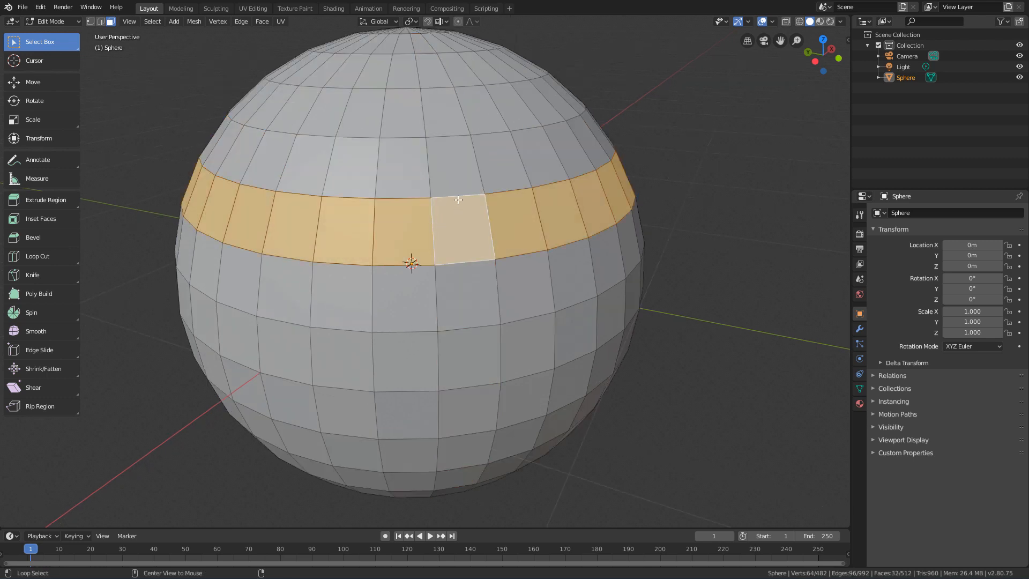
left_click(434, 217, "alt")
left_click(449, 238, "alt")
left_click(668, 191)
scroll(575, 266, "up", 1)
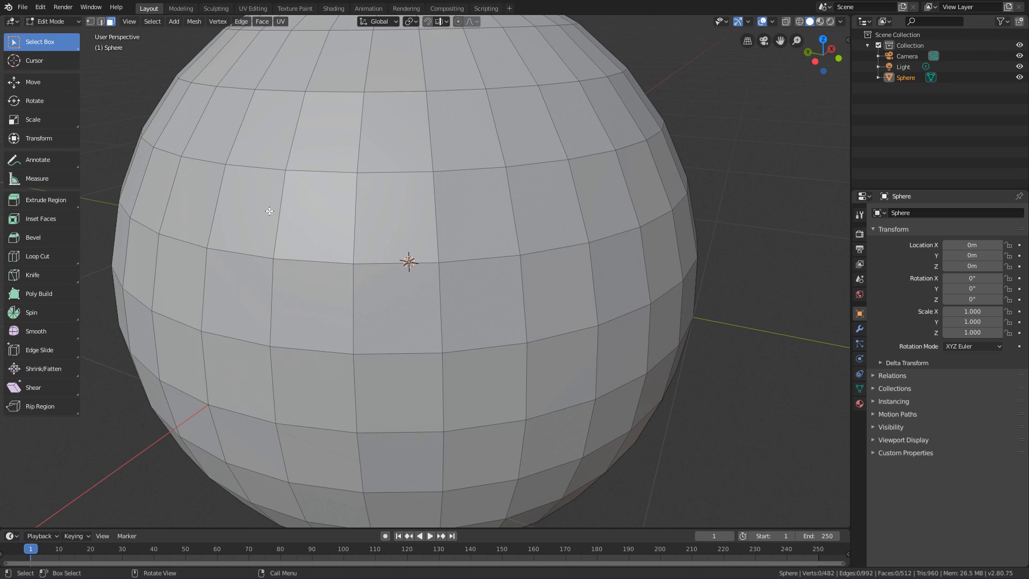
- Loop-select two neighbouring horizontal face rings above the sphere's middle alternately, and clear the selection
left_click(220, 206, "alt")
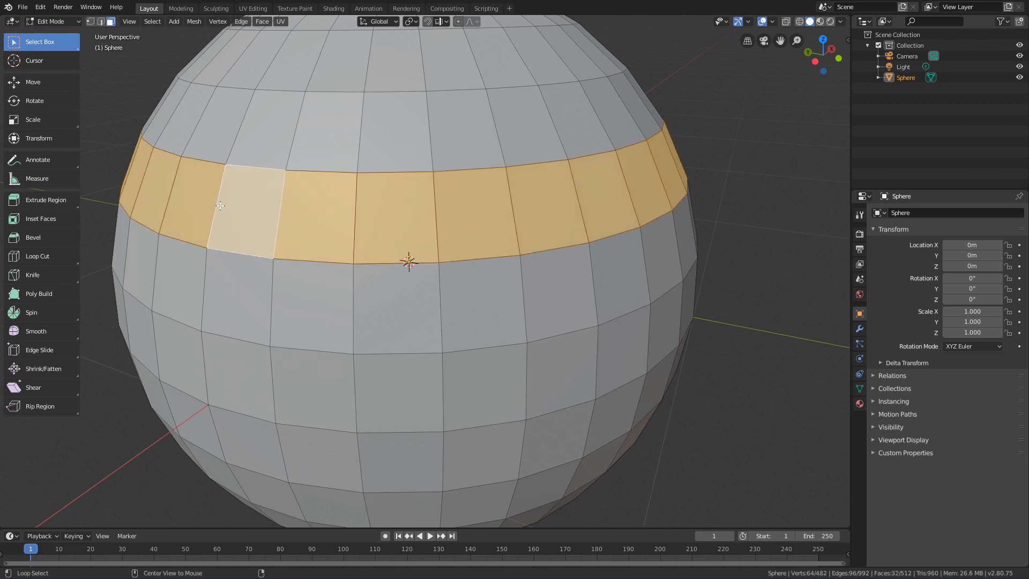
left_click(243, 126, "alt")
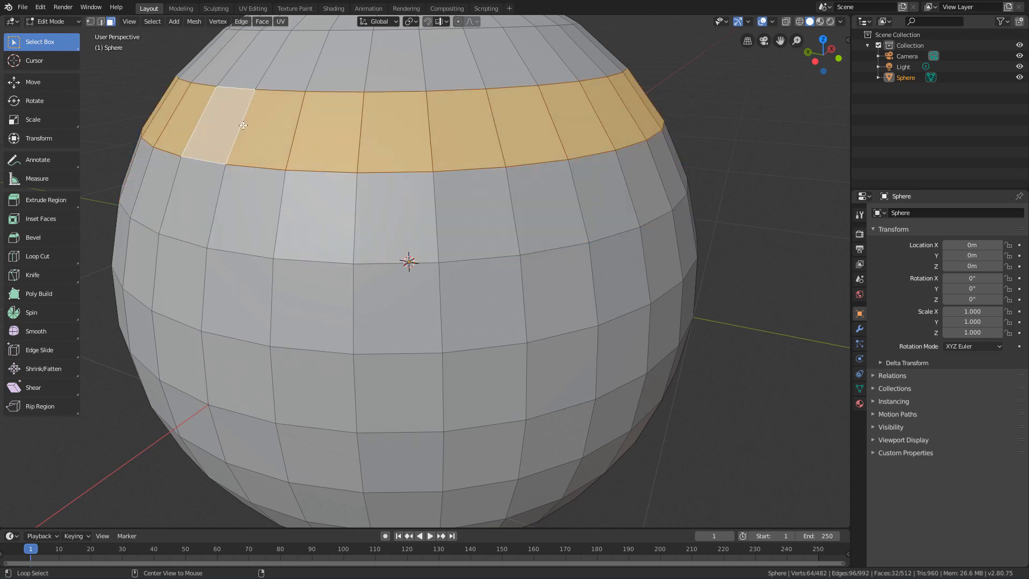
left_click(220, 202, "alt")
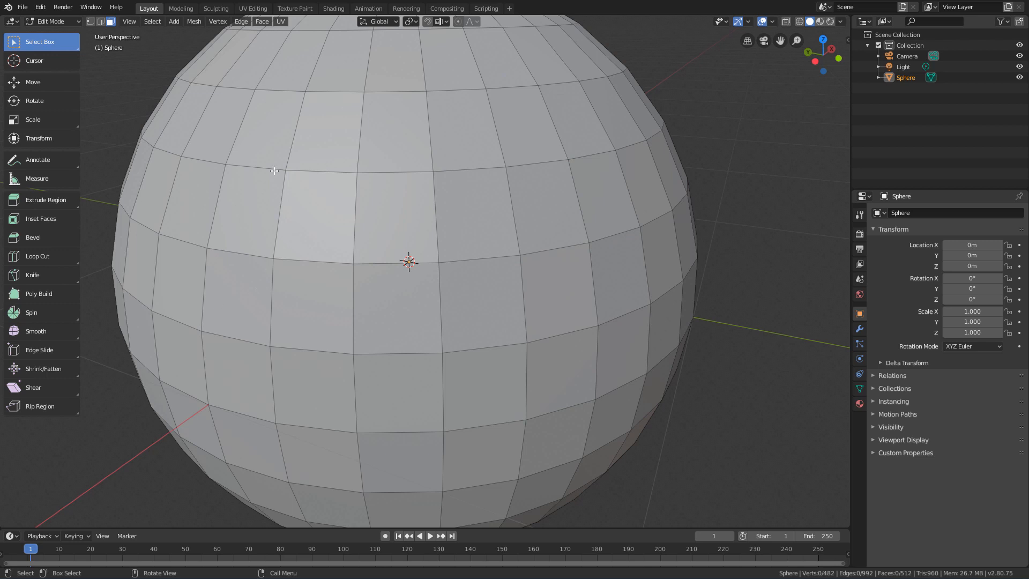
- Loop-select three vertical face strips across the front of the sphere one after another, and deselect everything
left_click(309, 254, "alt")
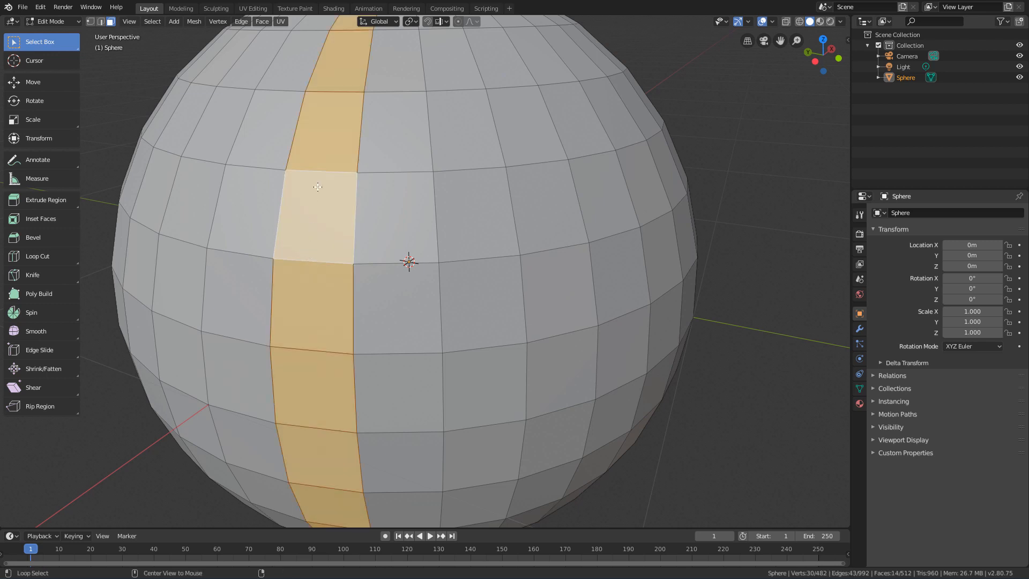
left_click(470, 175, "alt")
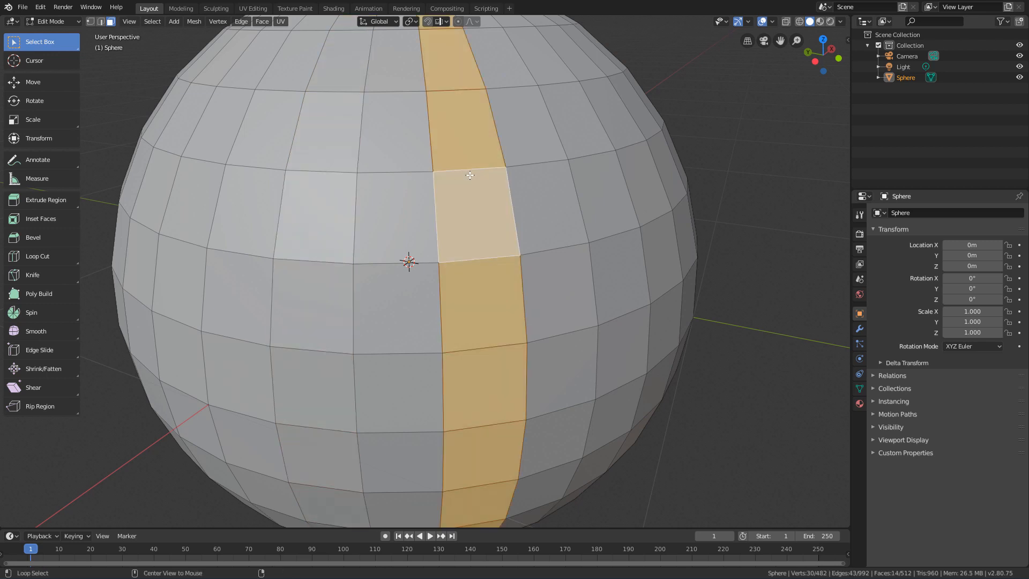
left_click(609, 229, "alt")
scroll(609, 229, "down", 2)
middle_click_drag(597, 234, 444, 223)
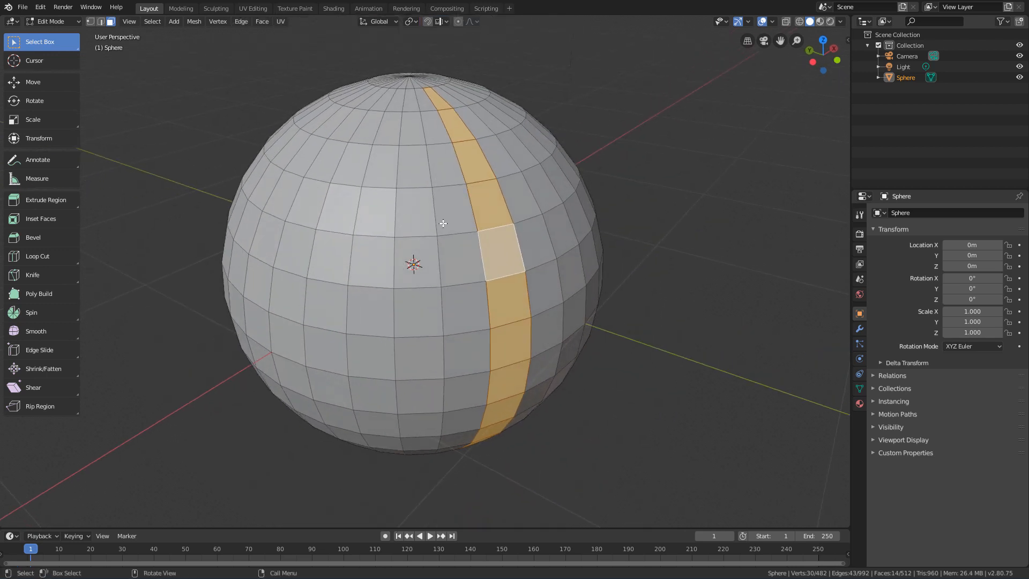
left_click(665, 175)
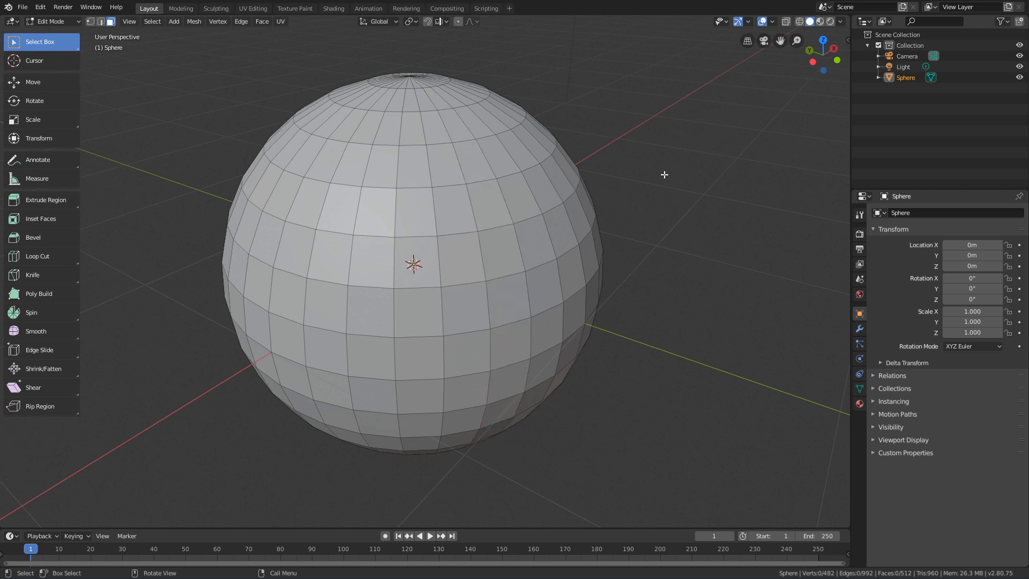
- Build a combined selection of five alternating horizontal face rings on the sphere, leaving one unselected ring between each pair
left_click(528, 191, "alt+shift")
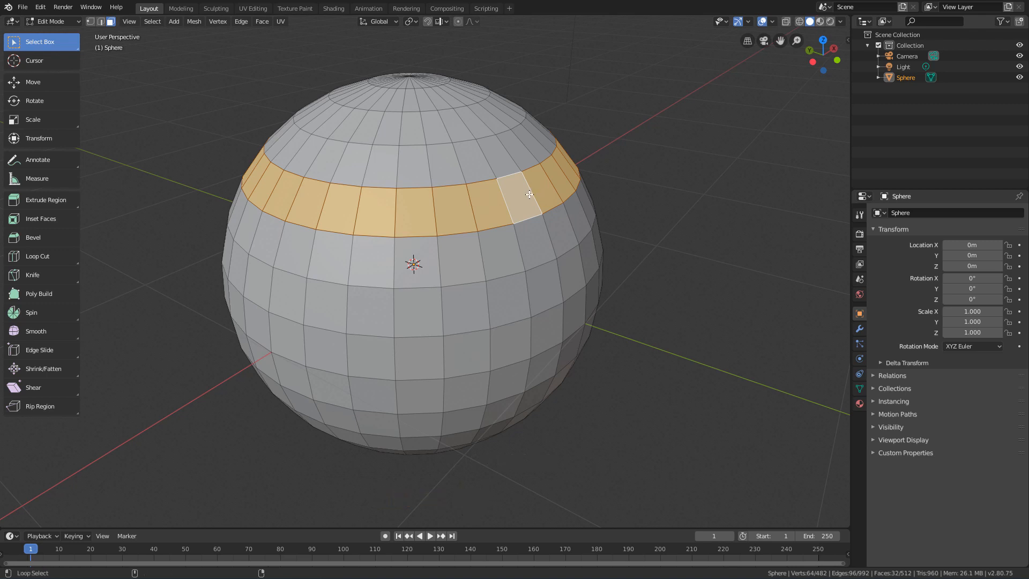
left_click(554, 278, "alt+shift")
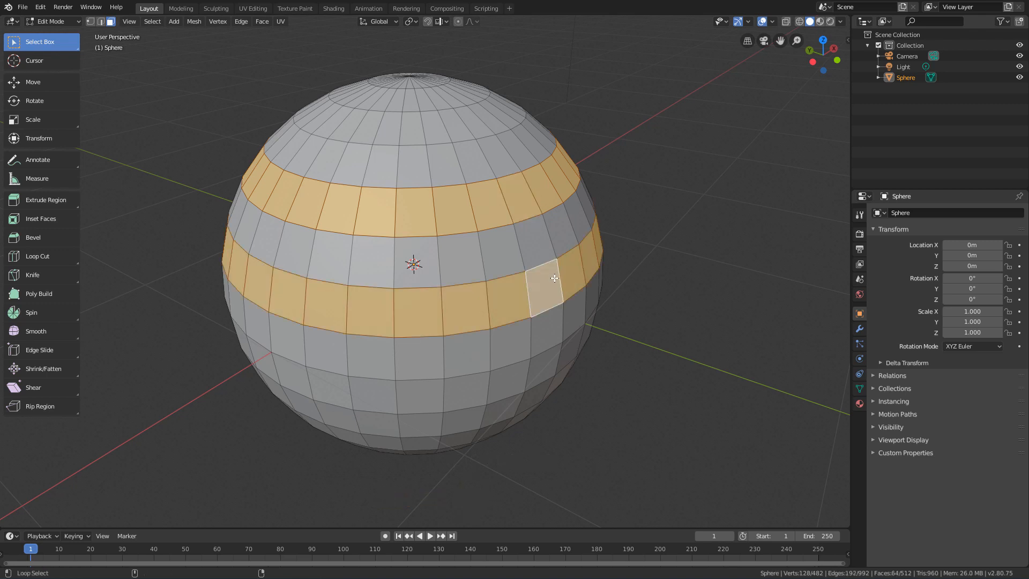
left_click(554, 362, "alt+shift")
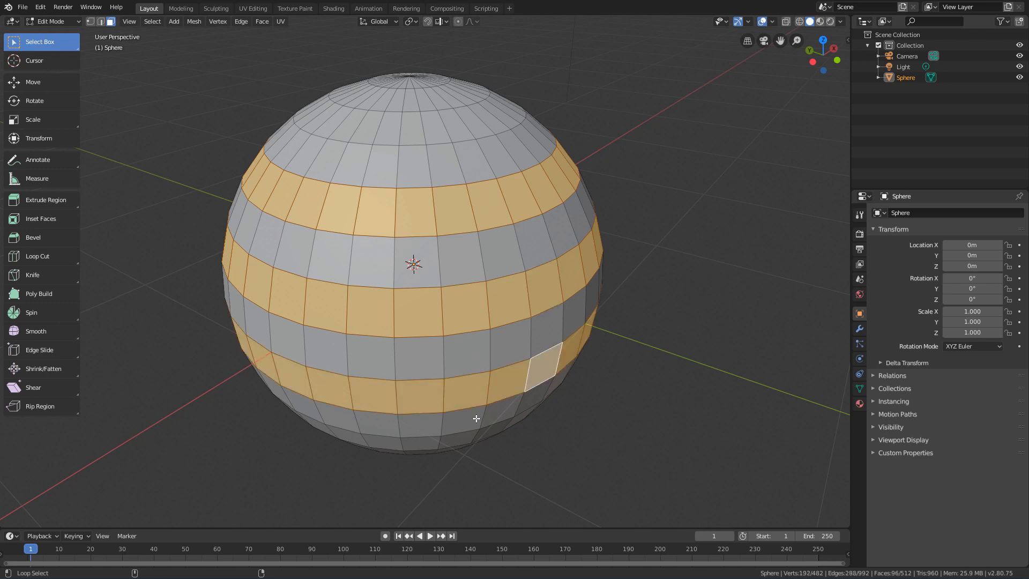
left_click(369, 443, "alt+shift")
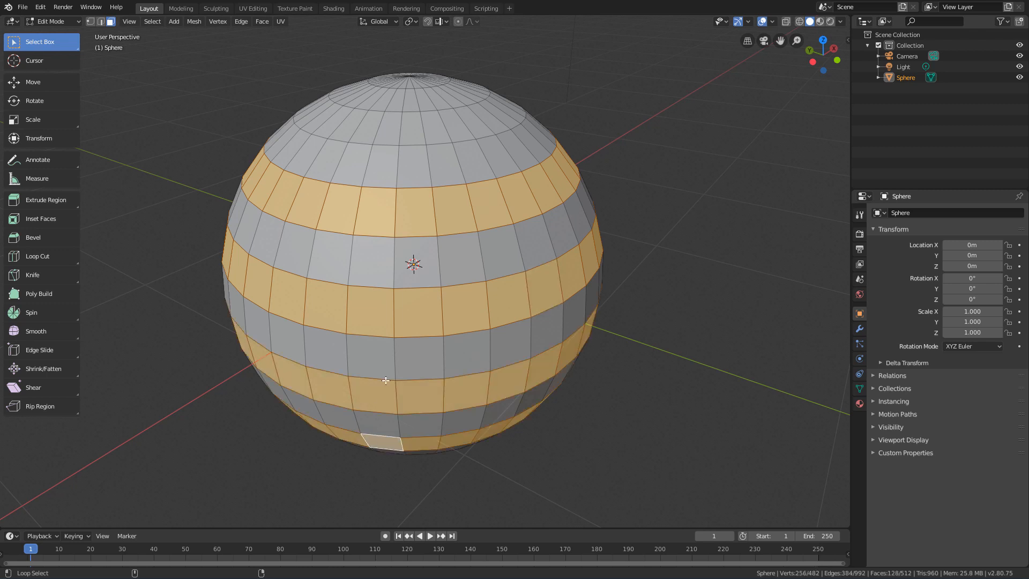
left_click(381, 129, "alt+shift")
scroll(433, 202, "down", 3)
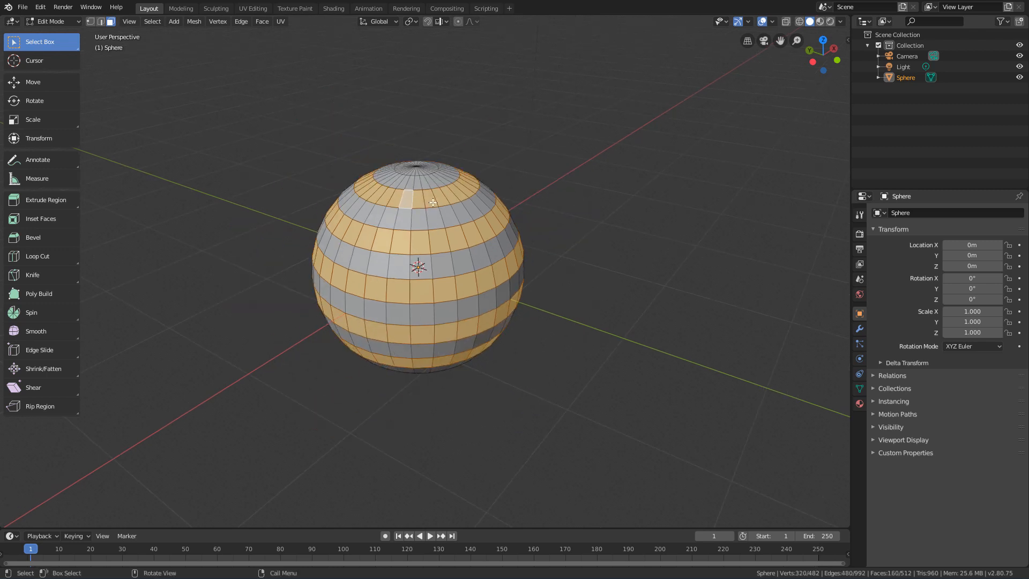
middle_click_drag(433, 202, 444, 251)
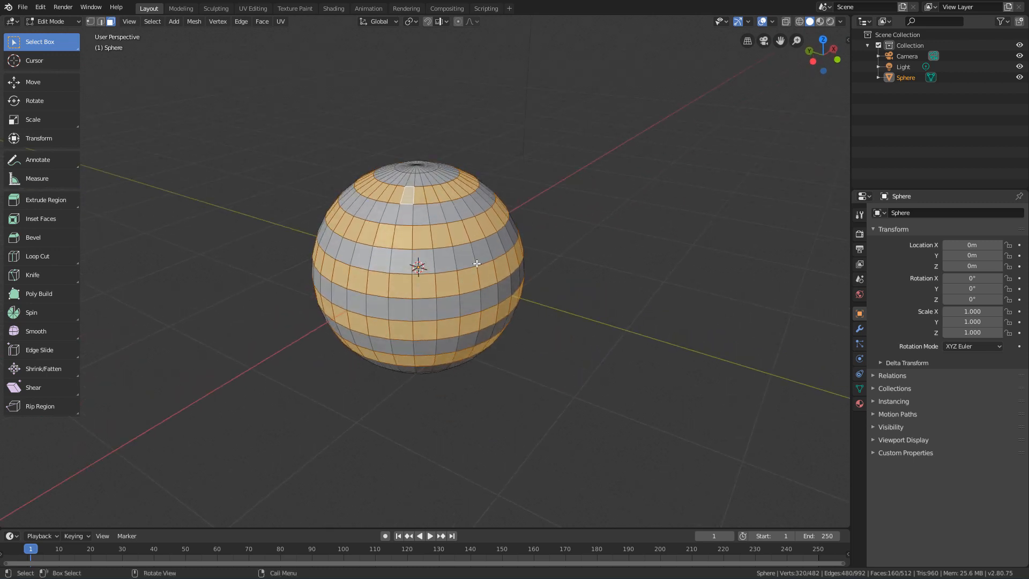
scroll(477, 263, "up", 1)
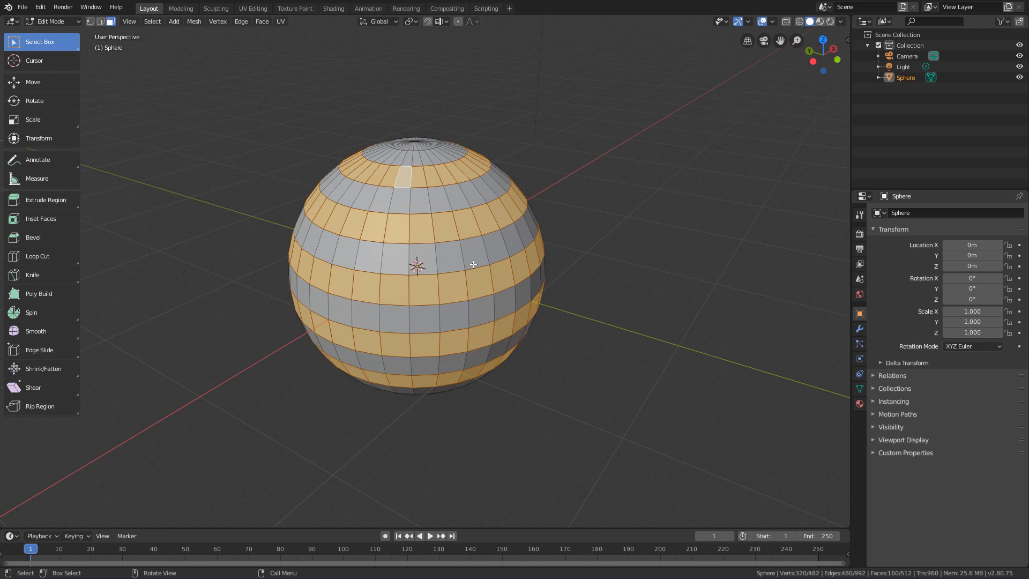
middle_click_drag(471, 270, 453, 230)
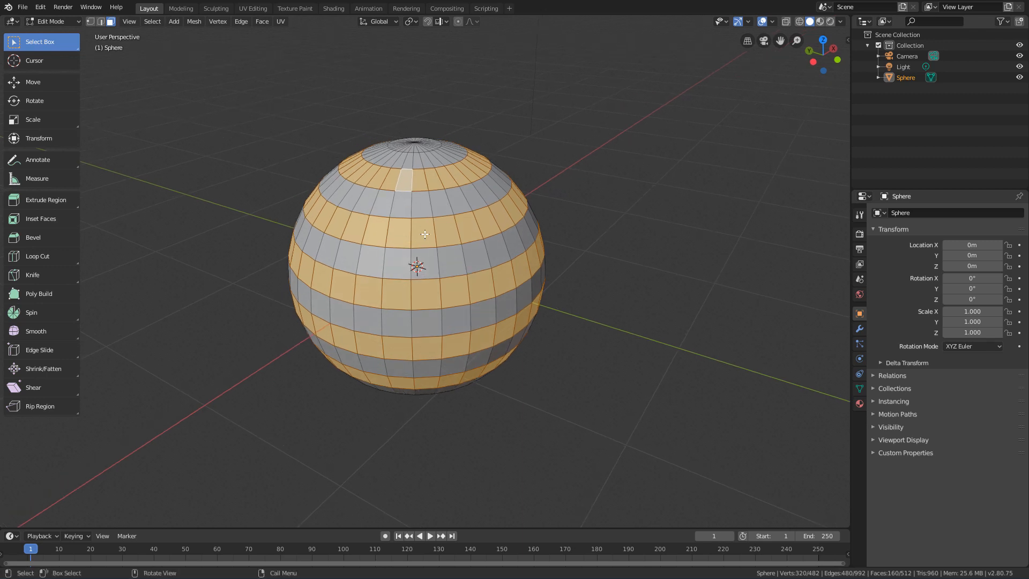